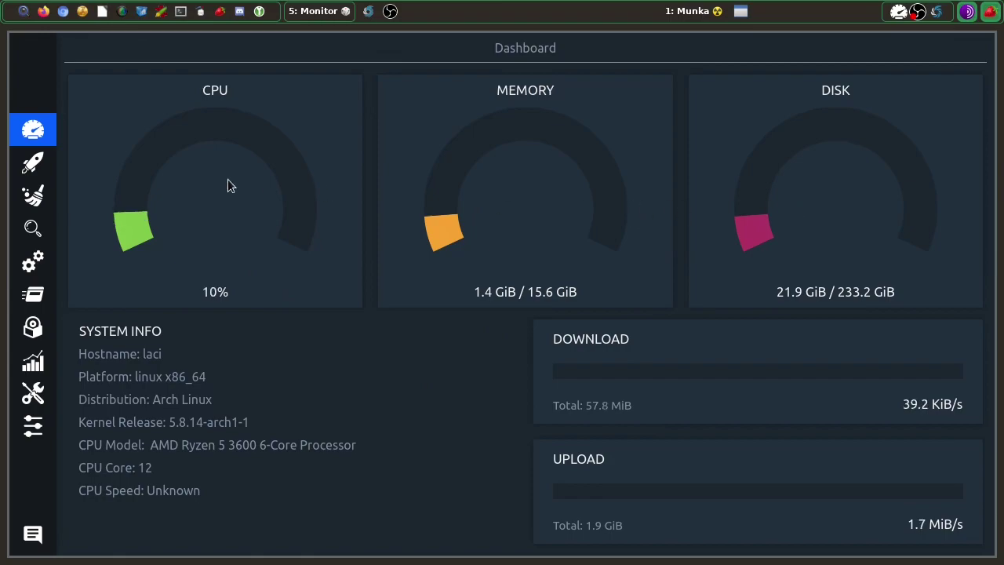
Switch the Stacer, Shutter and MEGAsync entries in Startup Apps on and back off
click(30, 165)
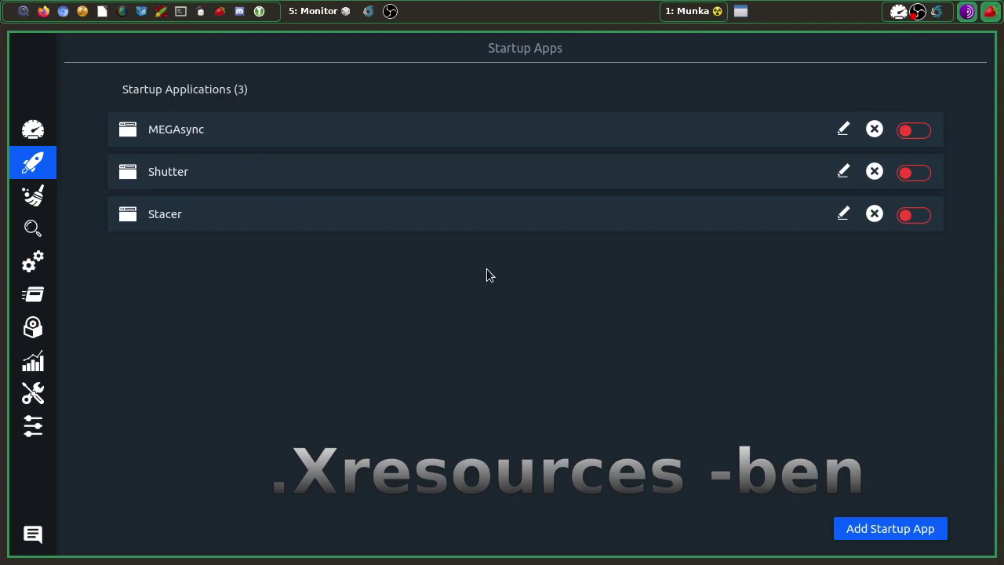
click(918, 218)
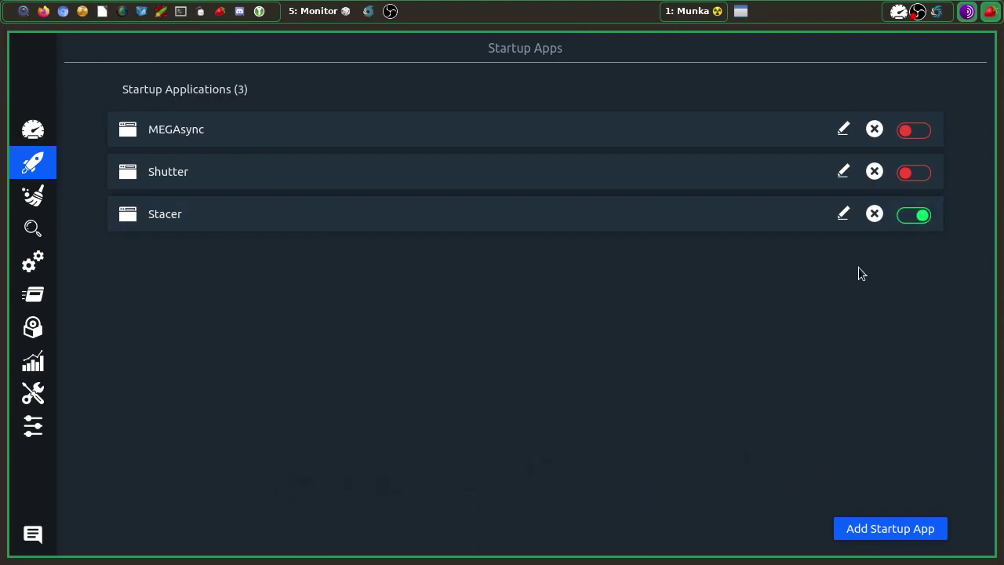
click(916, 215)
click(924, 174)
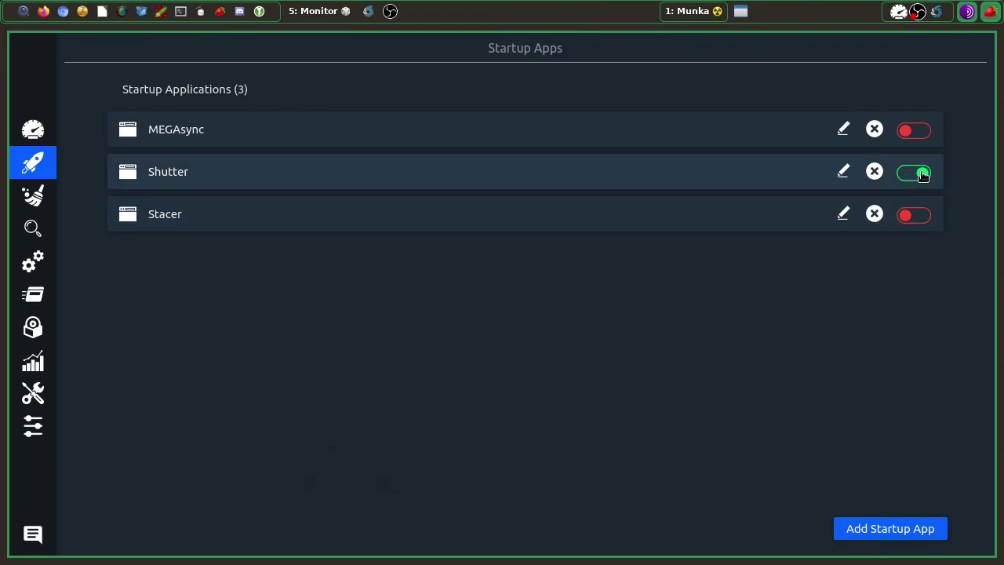
click(920, 132)
click(916, 131)
click(901, 175)
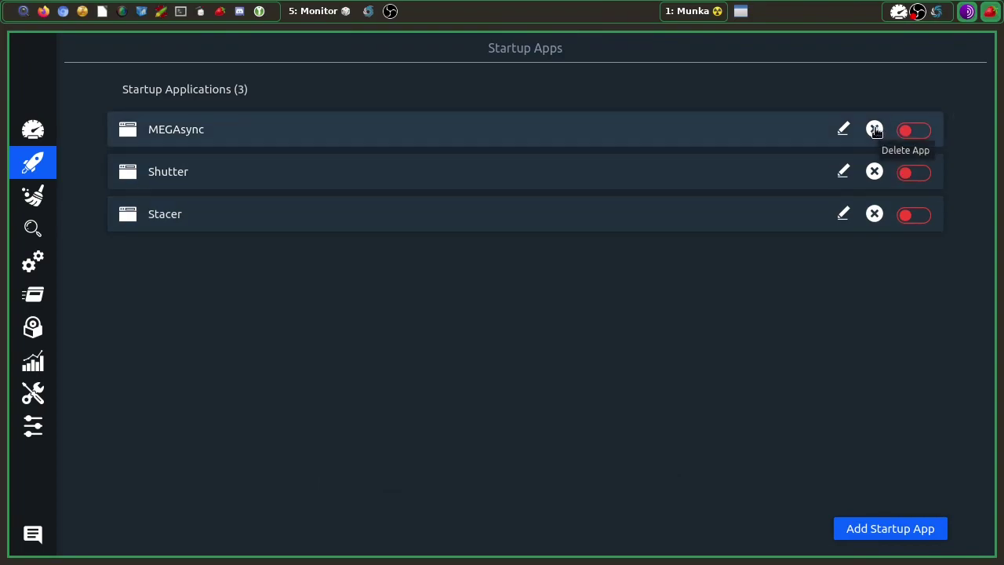
Delete the Stacer entry from the startup applications
click(874, 213)
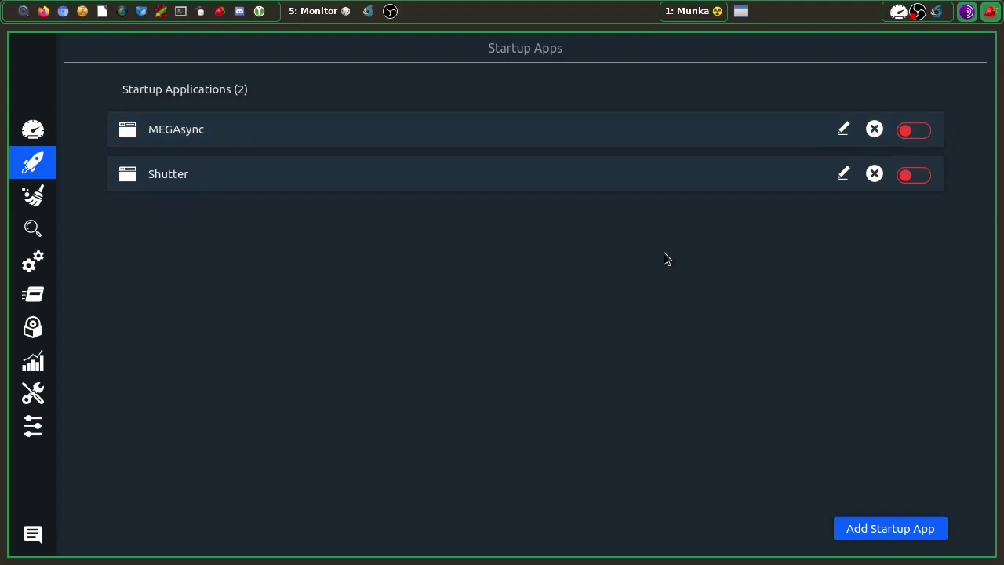
View the Shutter startup entry's details and try to save a new startup app with all fields blank
click(844, 173)
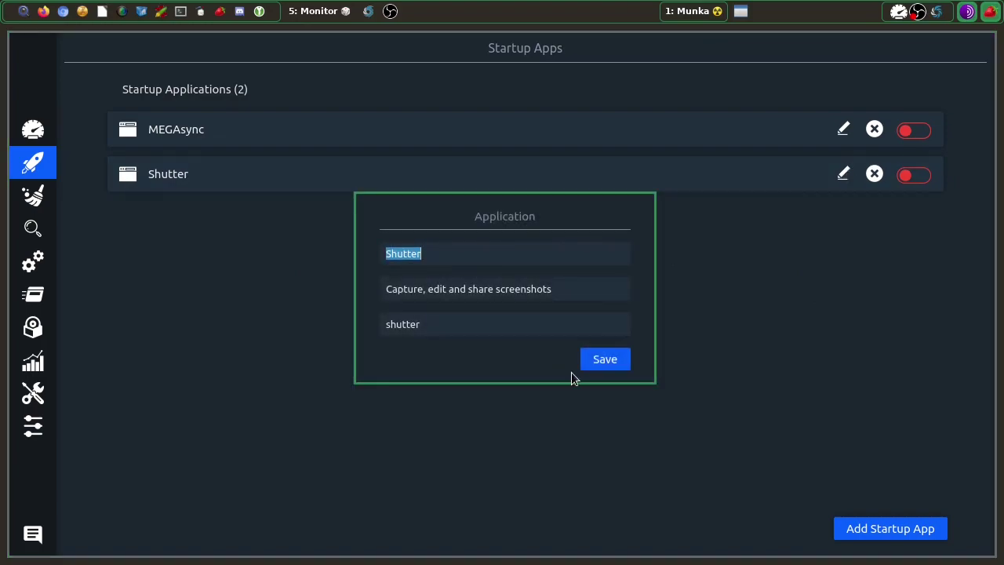
click(892, 530)
click(612, 360)
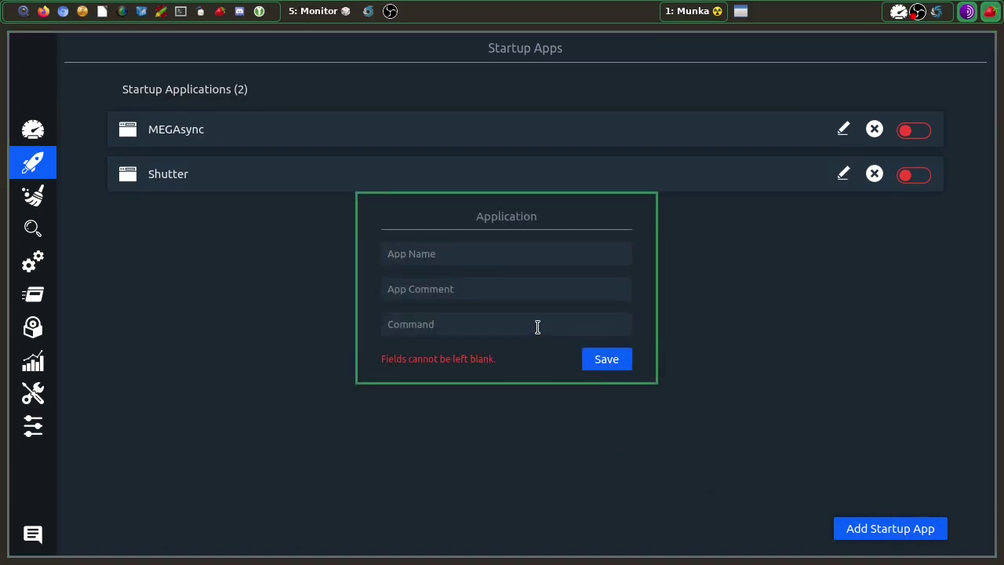
key(Escape)
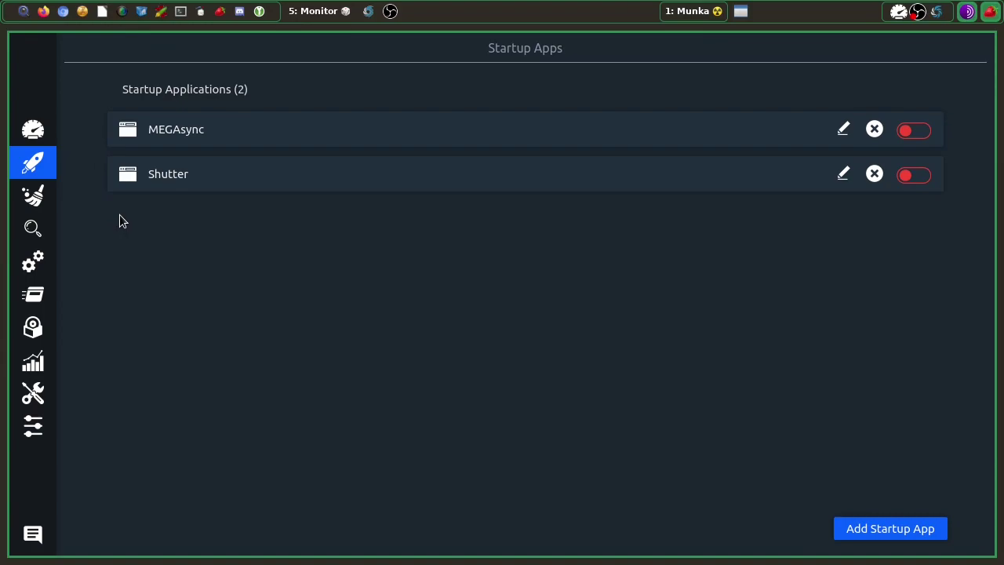
Scan the system with System Cleaner for package caches, crash reports, application logs, application caches and trash
click(26, 196)
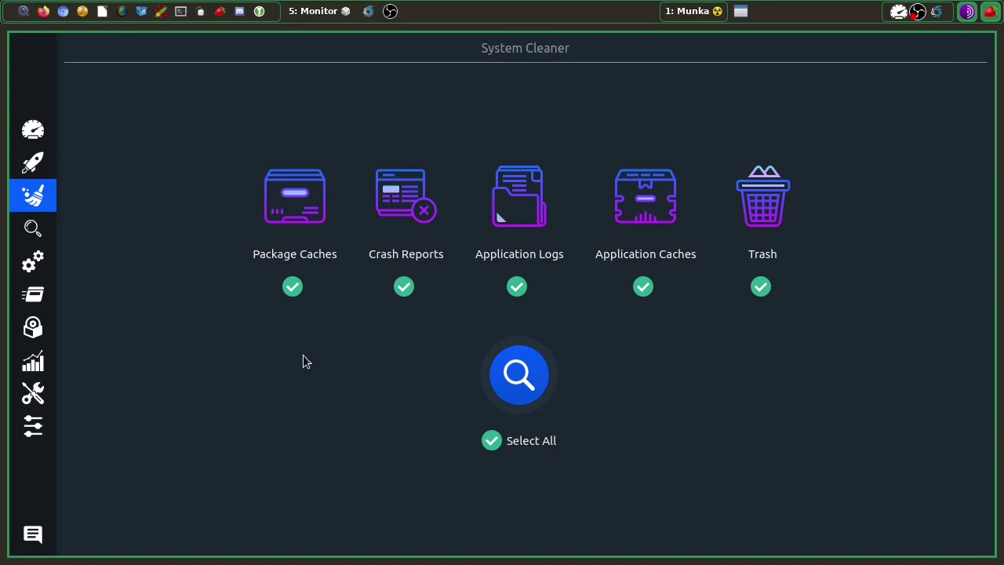
click(408, 295)
click(514, 288)
click(643, 288)
click(642, 288)
click(517, 286)
click(405, 286)
click(511, 375)
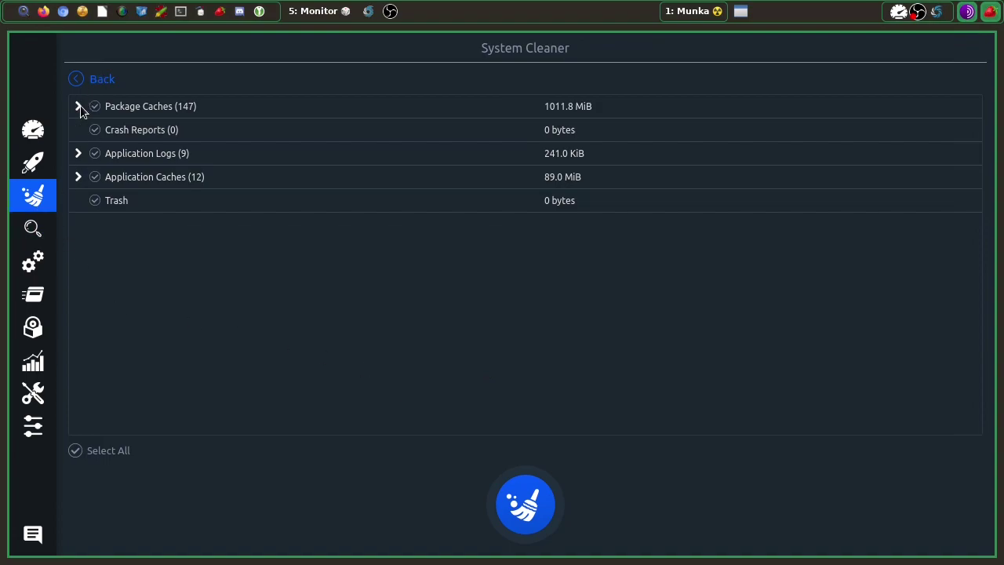
Inspect the individual application caches and clean all scanned categories, authenticating with the user's account and its password
click(79, 176)
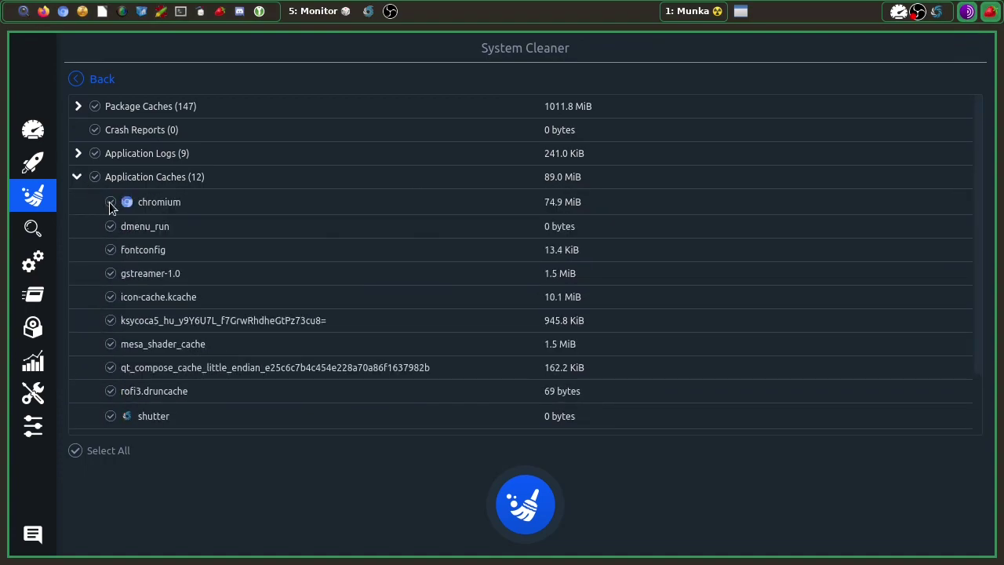
click(77, 177)
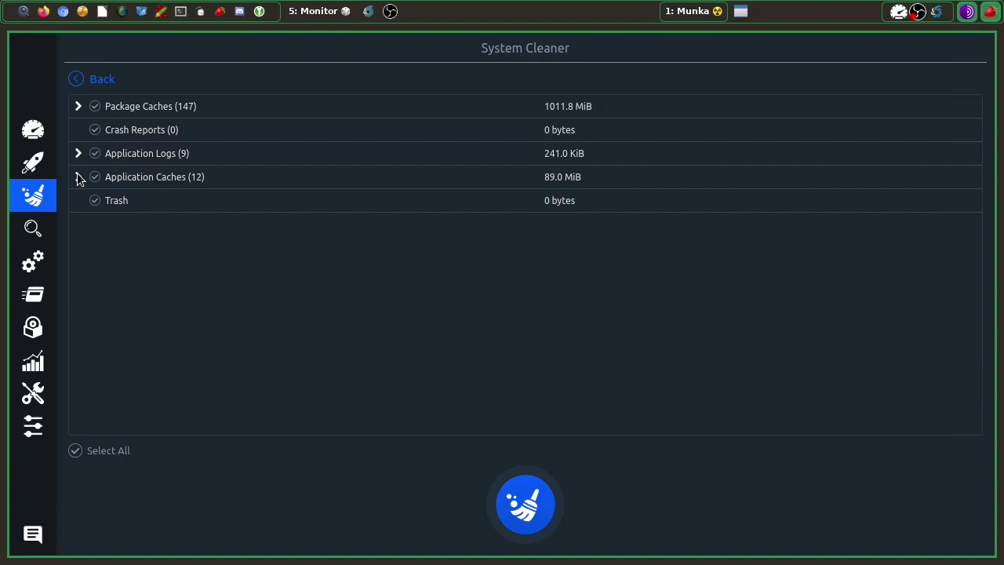
click(75, 452)
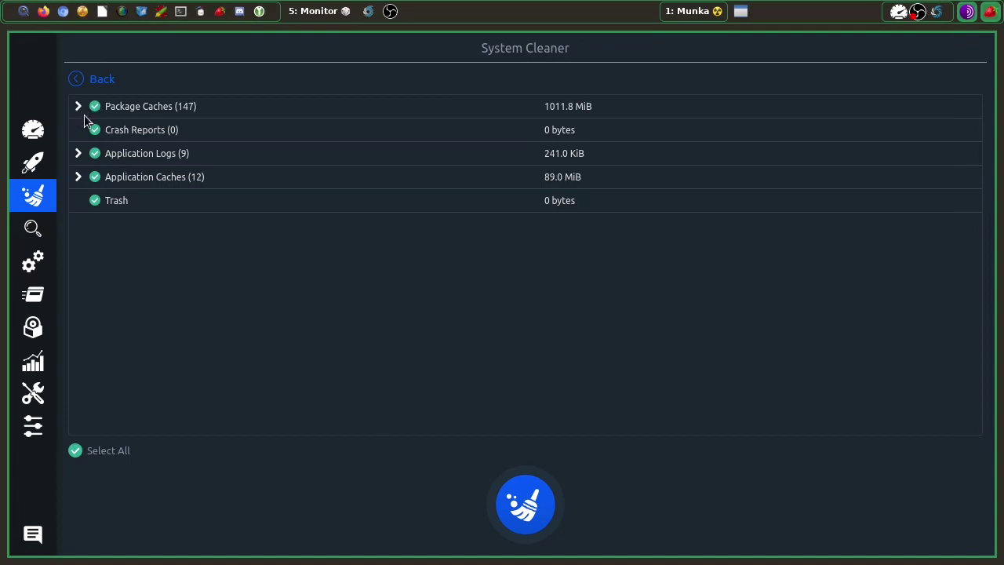
click(527, 514)
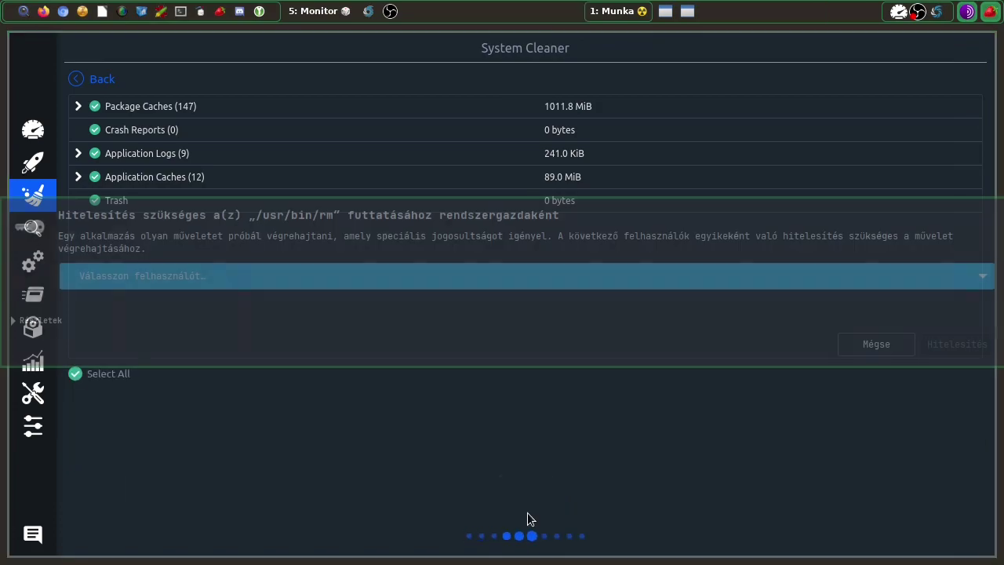
click(236, 281)
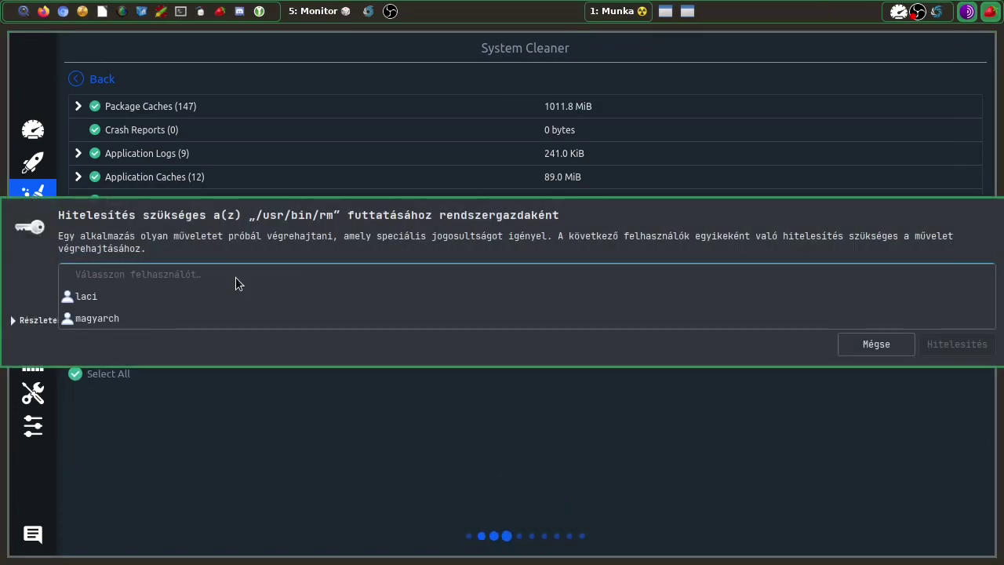
click(200, 297)
text(•••••••)
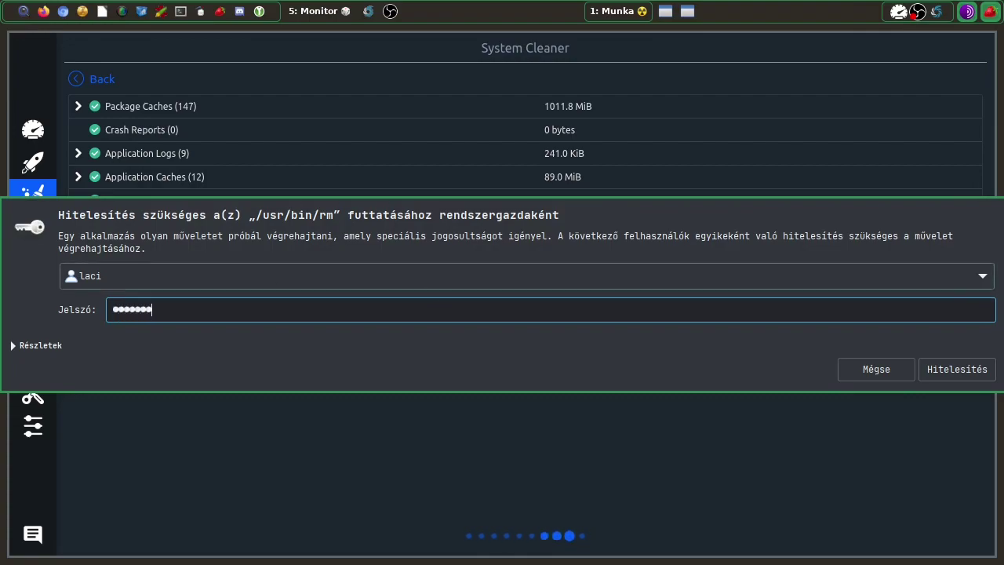
click(962, 369)
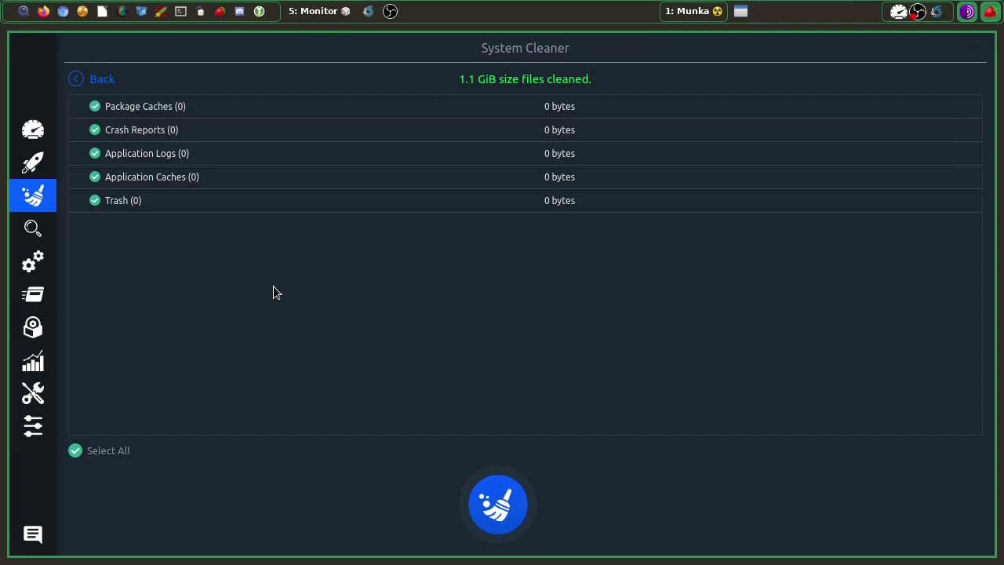
Show the advanced options of the file search and set the owner filter to the user's own account
click(32, 228)
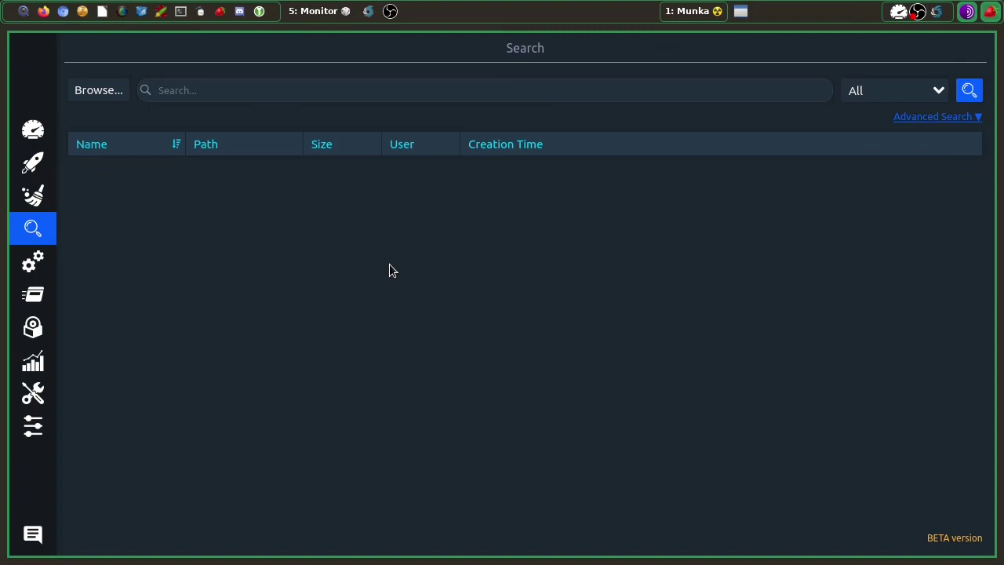
click(863, 92)
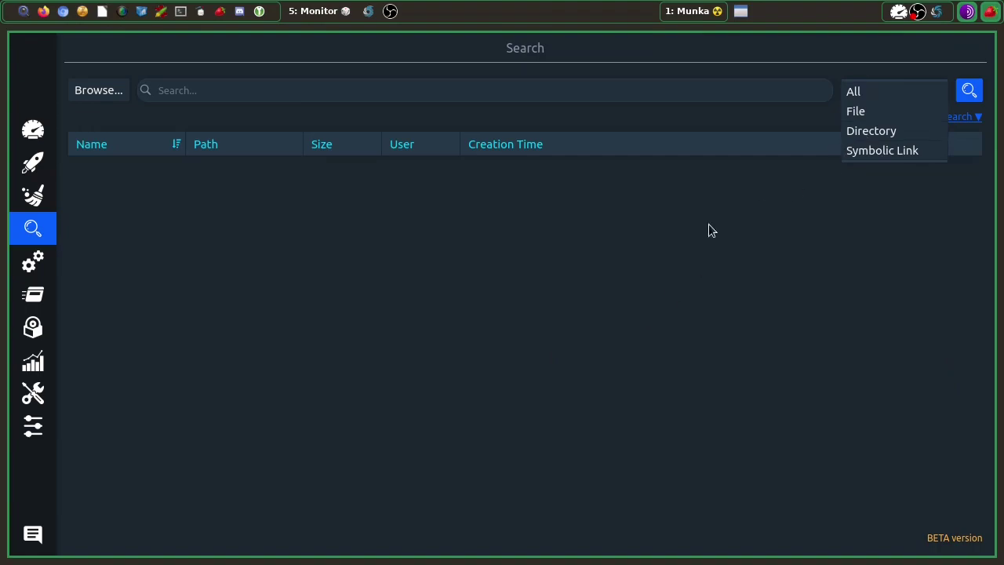
click(663, 240)
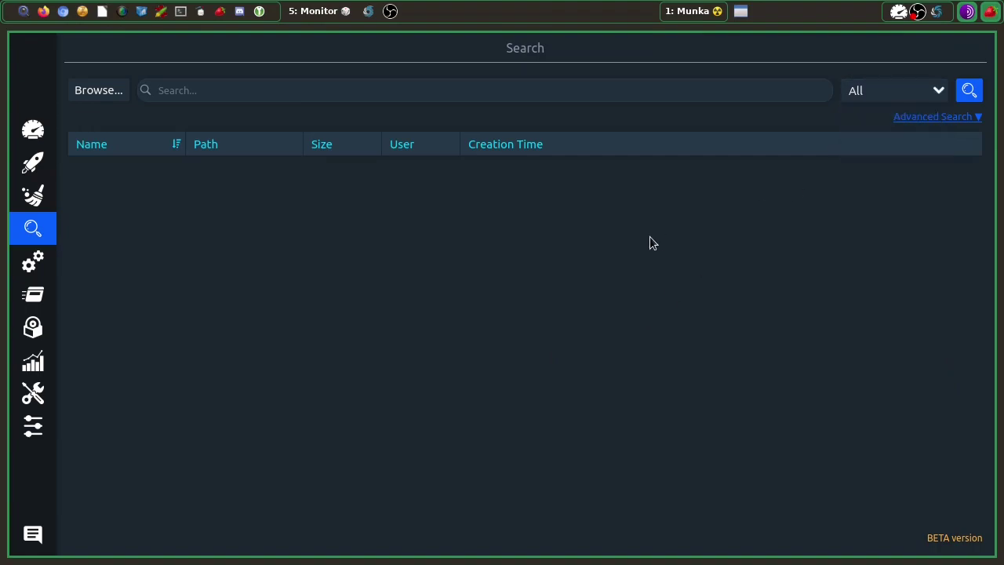
click(946, 118)
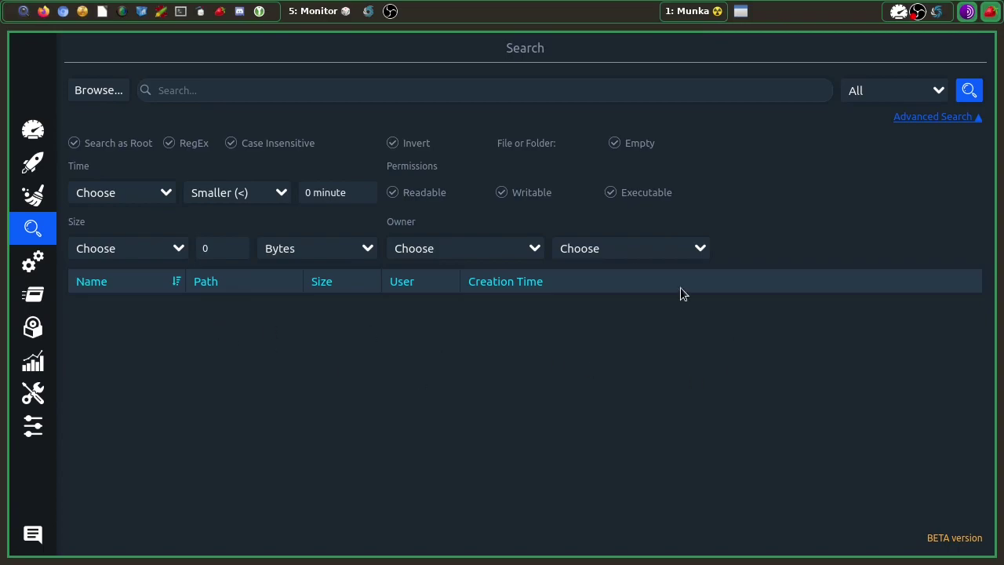
click(434, 246)
click(403, 249)
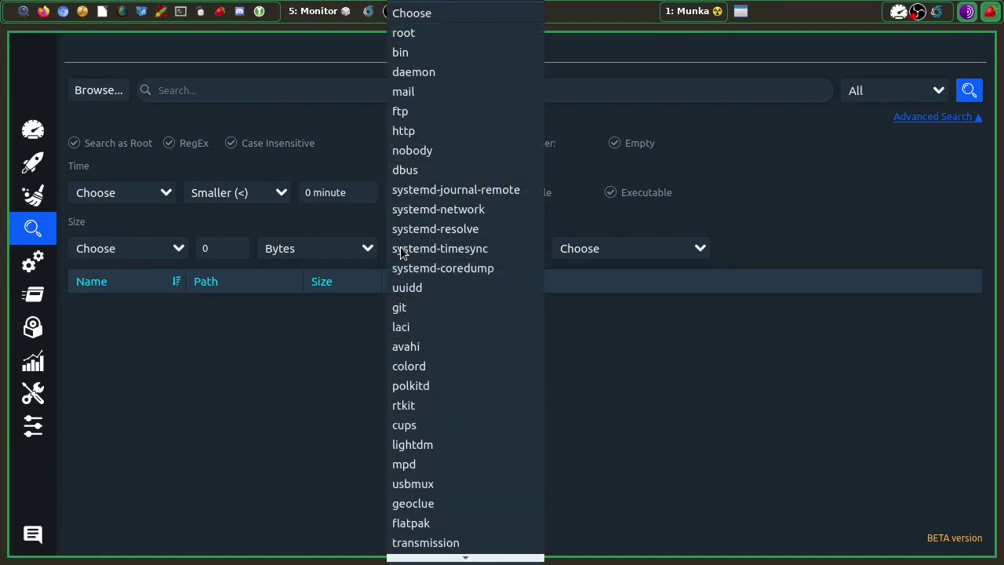
click(400, 327)
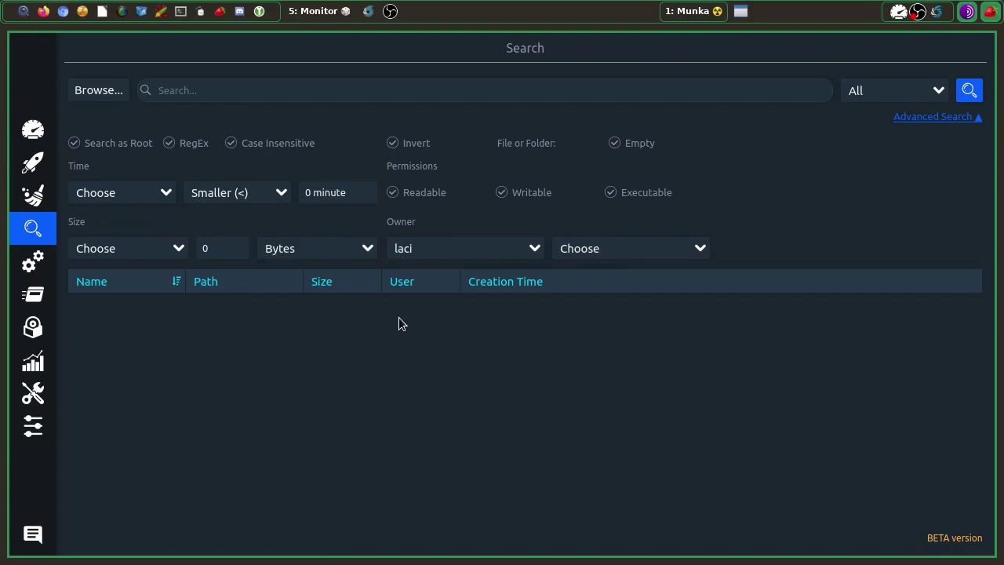
click(622, 248)
click(869, 373)
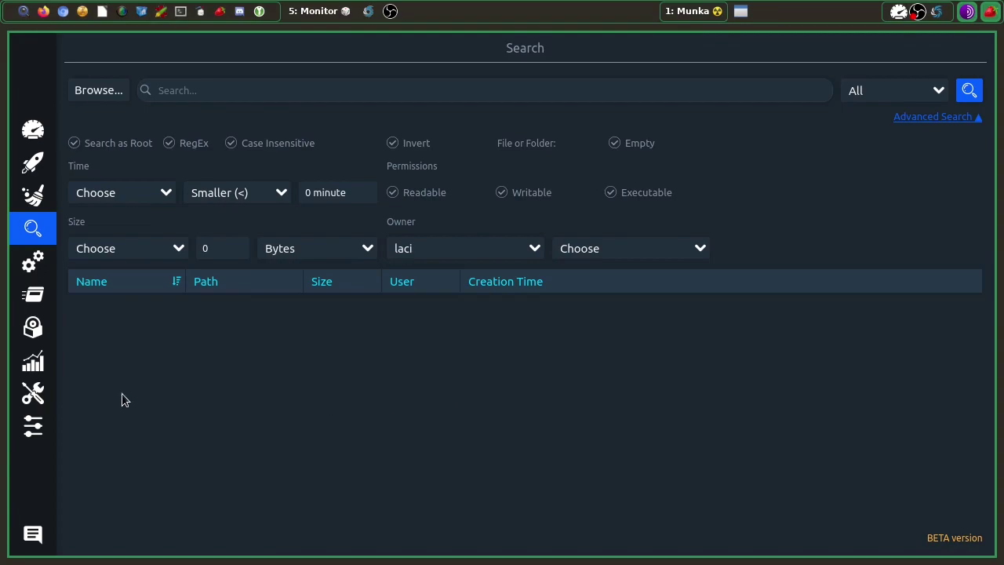
Look through the full list of system services with their startup and running states
click(39, 267)
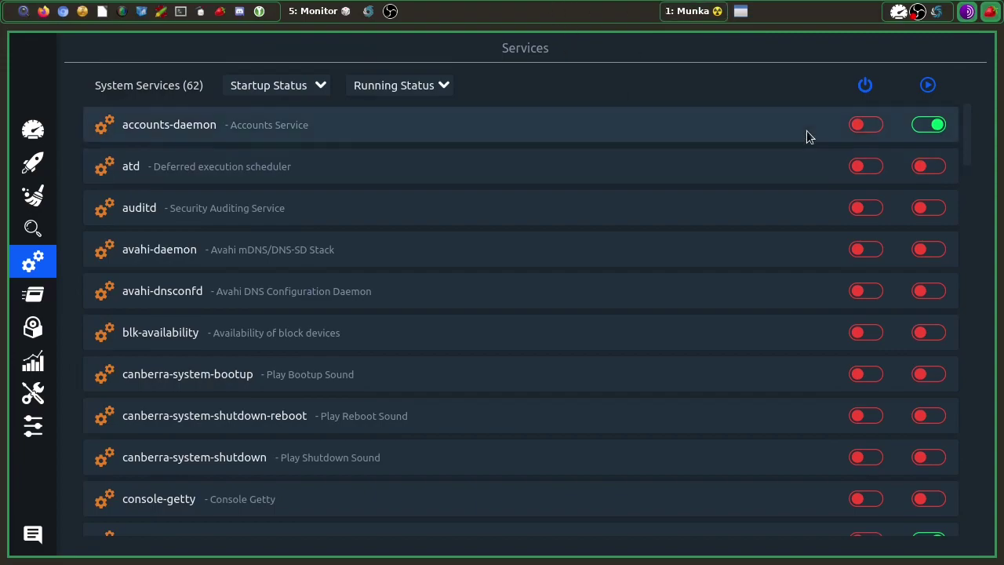
scroll(790, 193, down, 20)
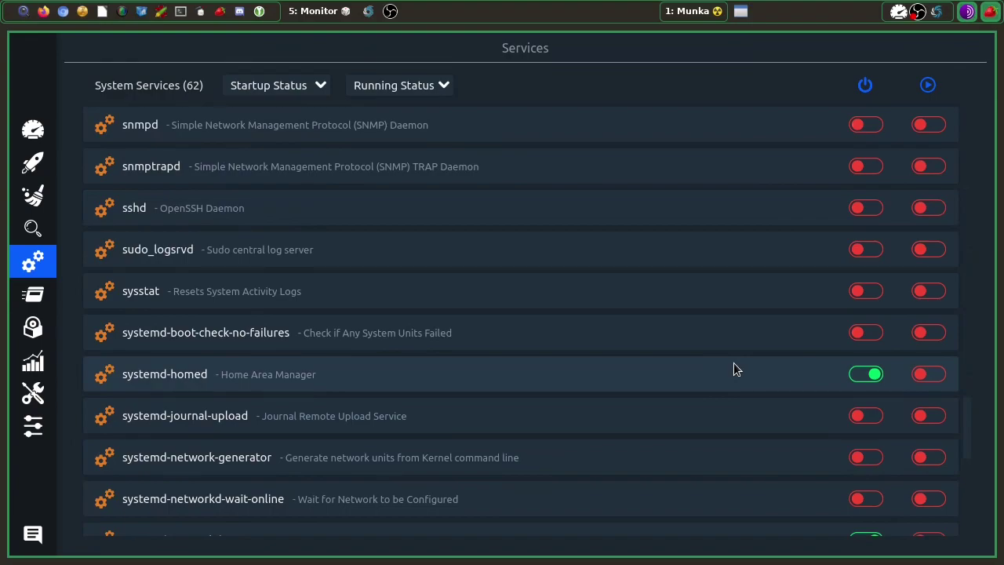
scroll(735, 369, down, 3)
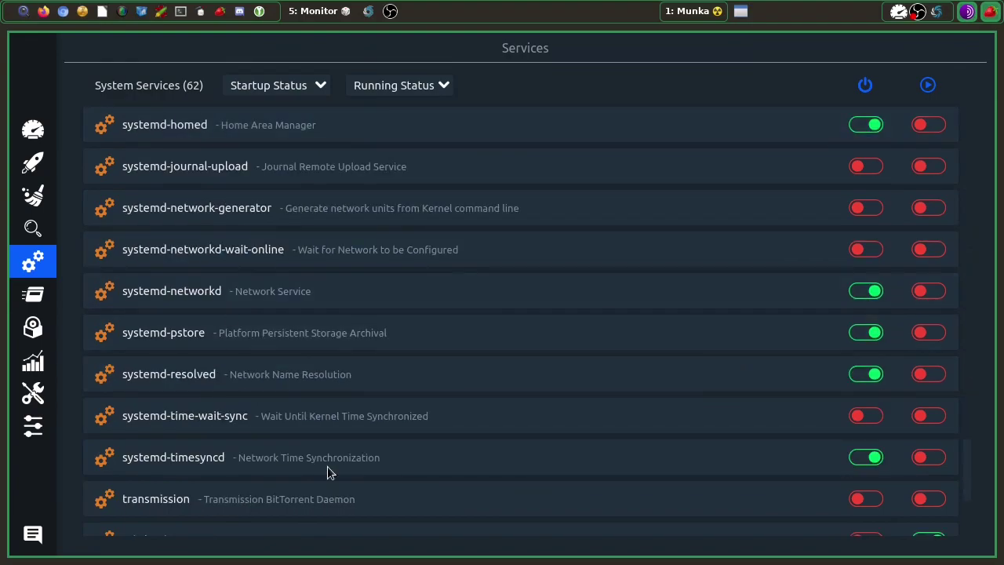
scroll(595, 342, up, 20)
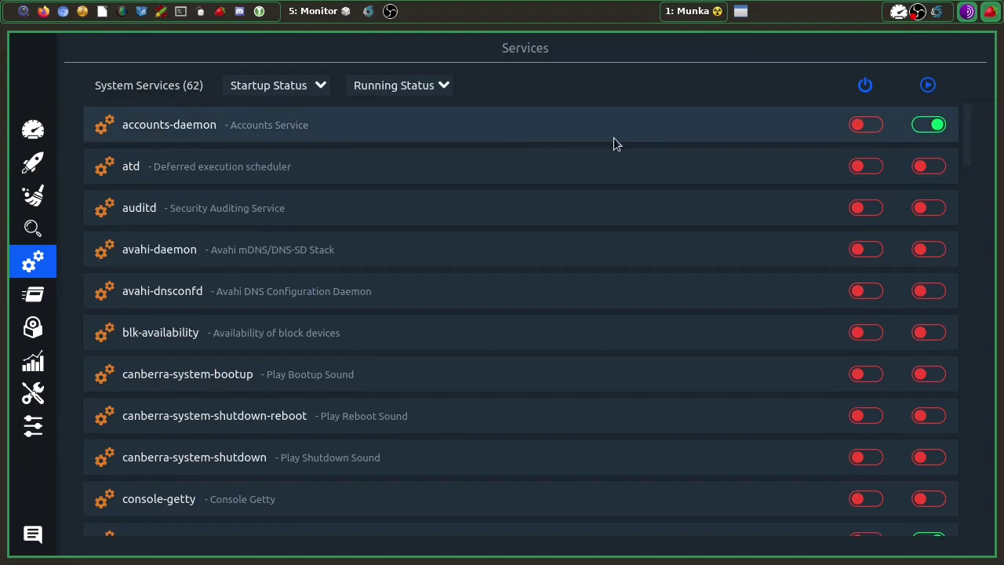
Check the startup and running status filters and limit the services list to Running services
click(283, 85)
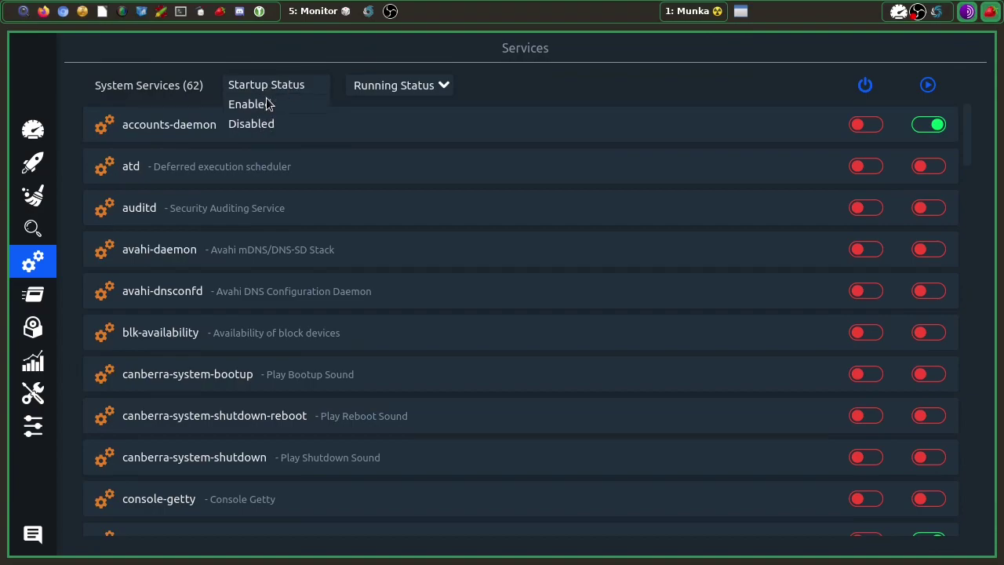
click(387, 85)
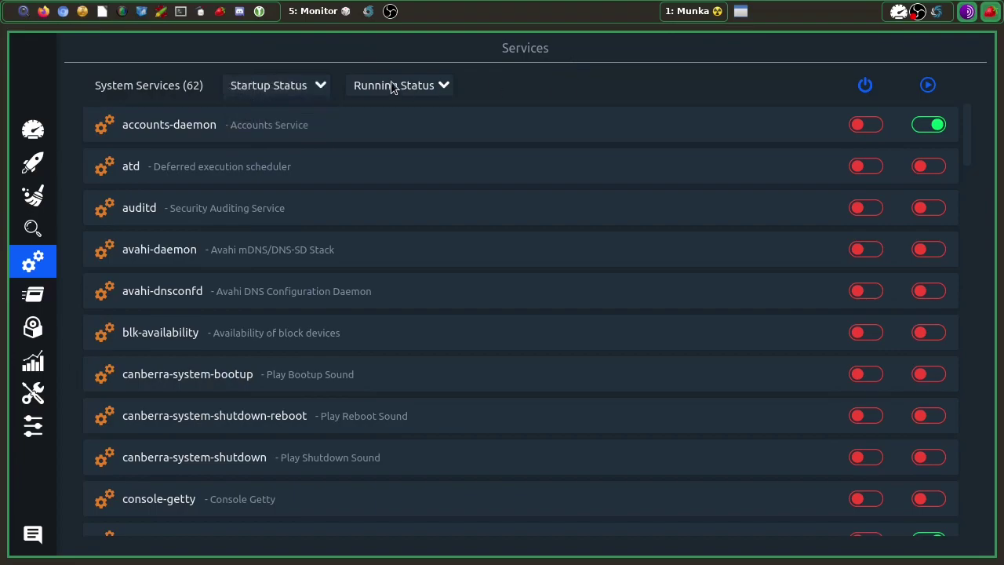
click(389, 88)
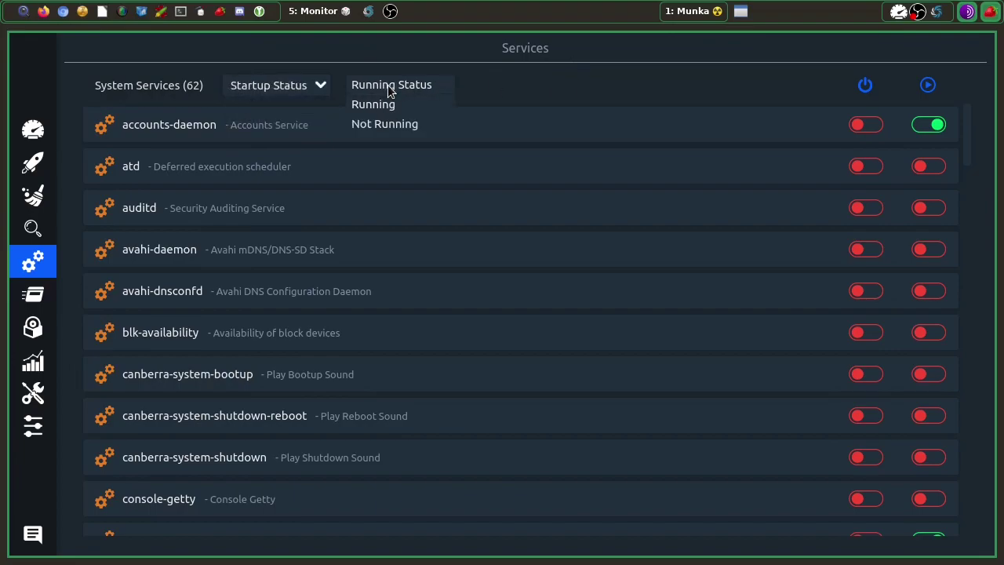
click(389, 90)
scroll(789, 195, down, 10)
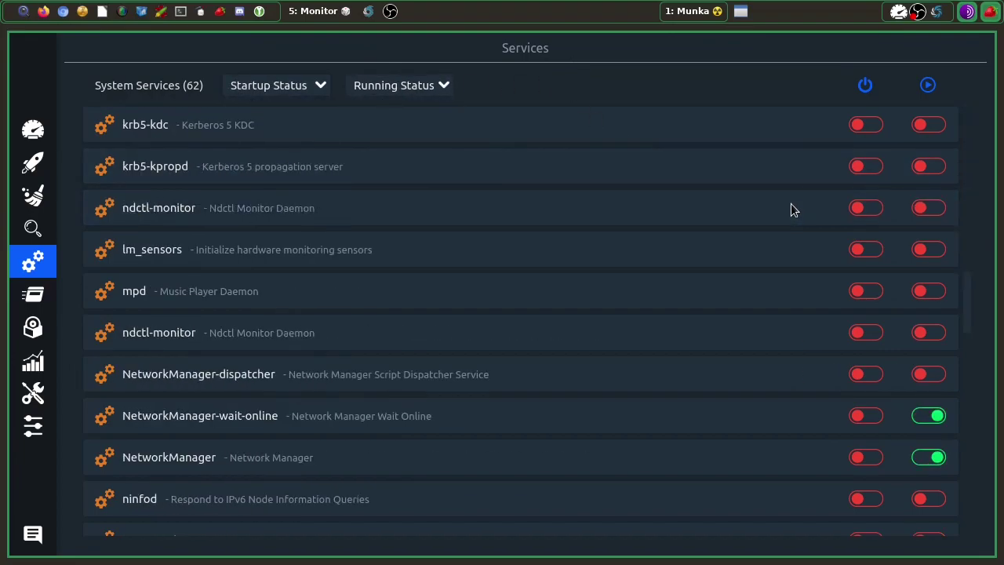
scroll(791, 206, down, 10)
scroll(791, 206, up, 20)
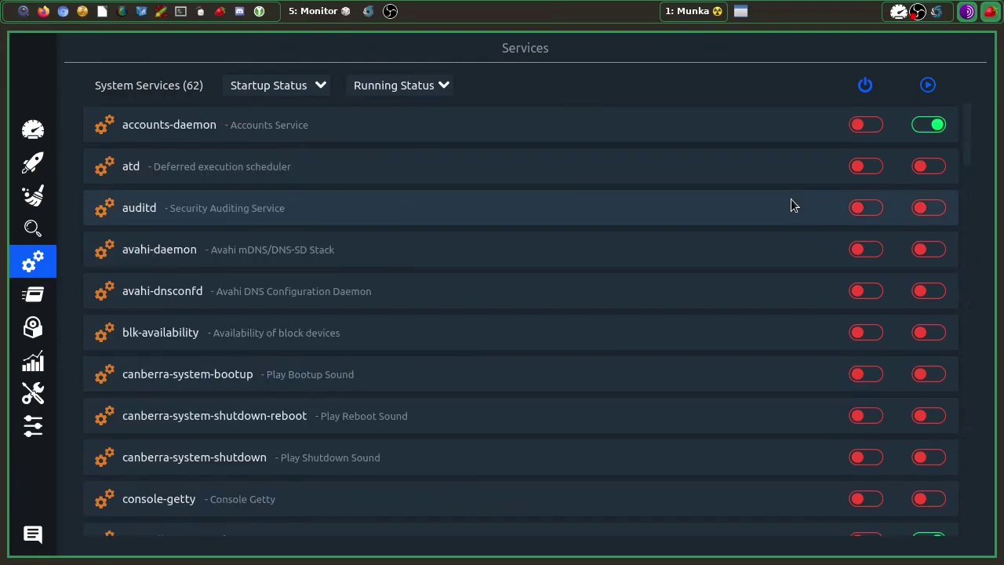
click(409, 86)
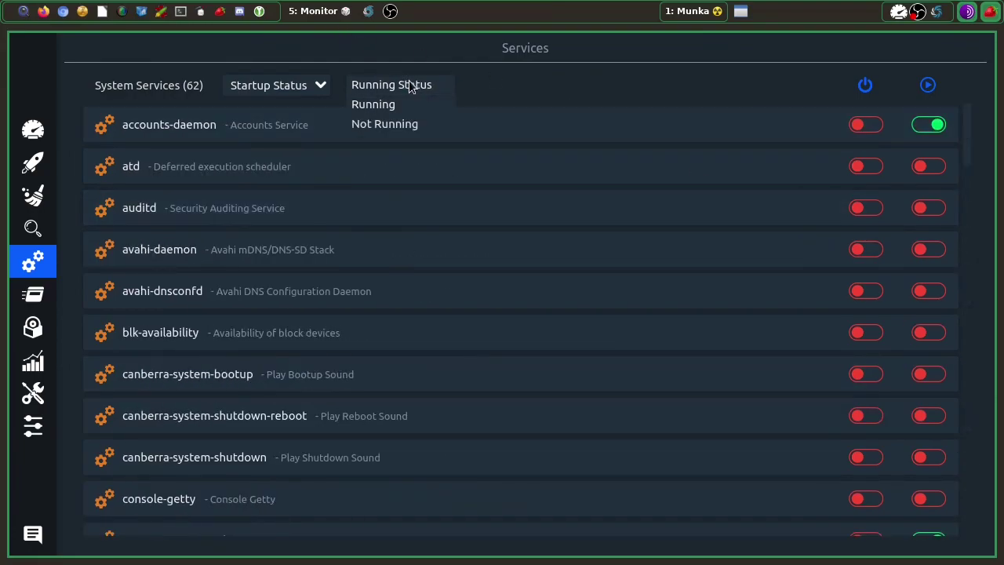
click(392, 103)
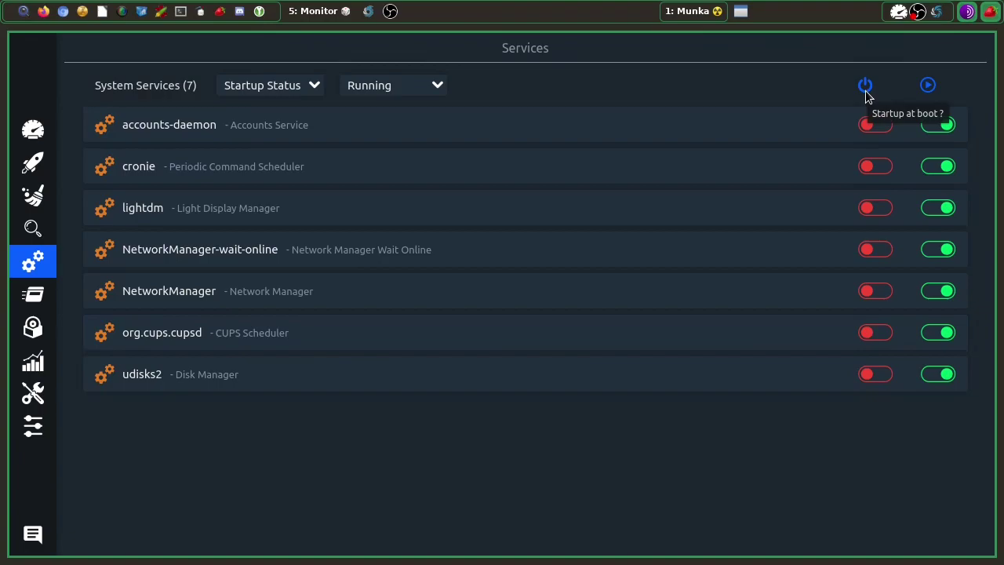
Limit the running services list to those whose startup status is Disabled
click(298, 90)
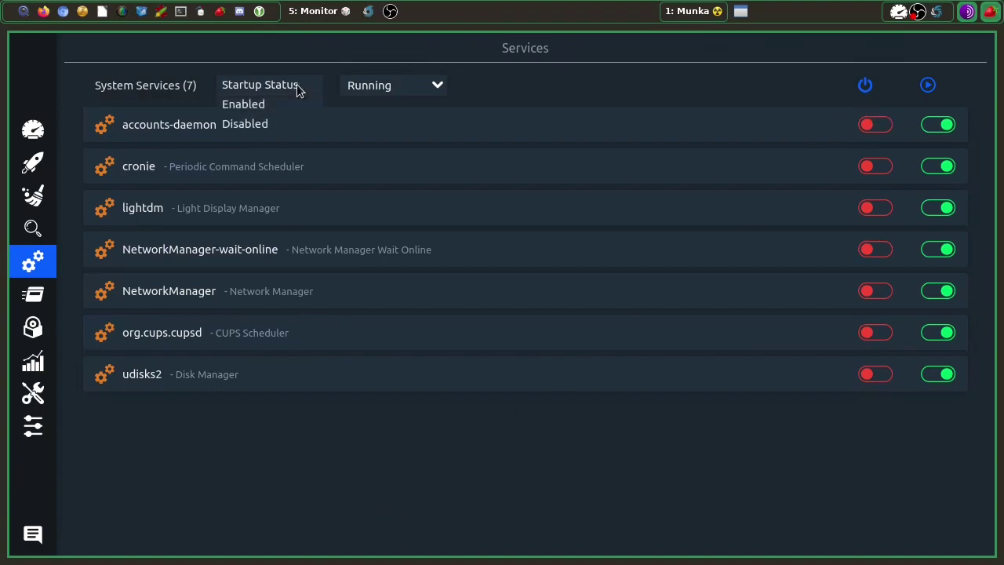
click(257, 122)
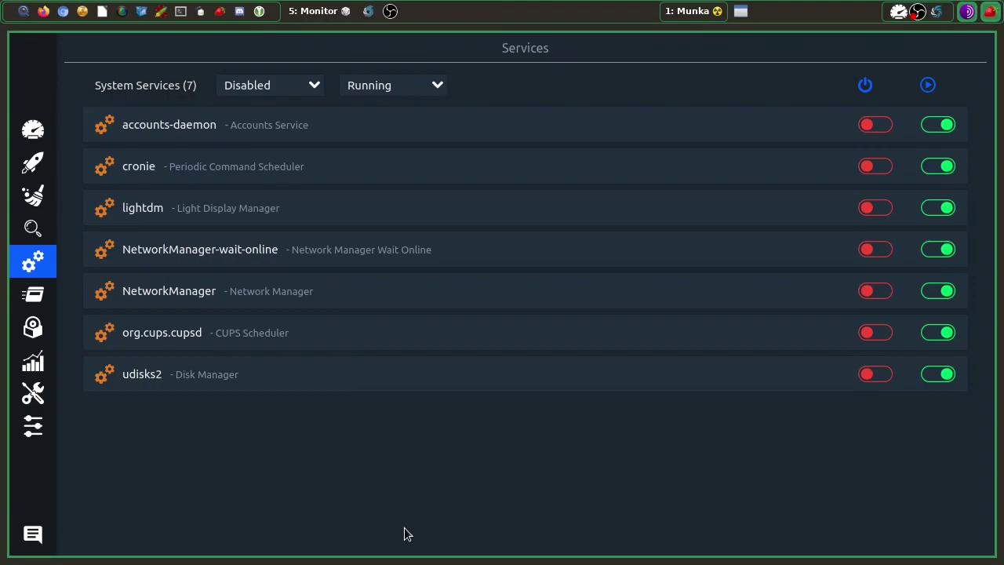
Sort the process list by highest CPU usage, then by highest memory usage
click(43, 297)
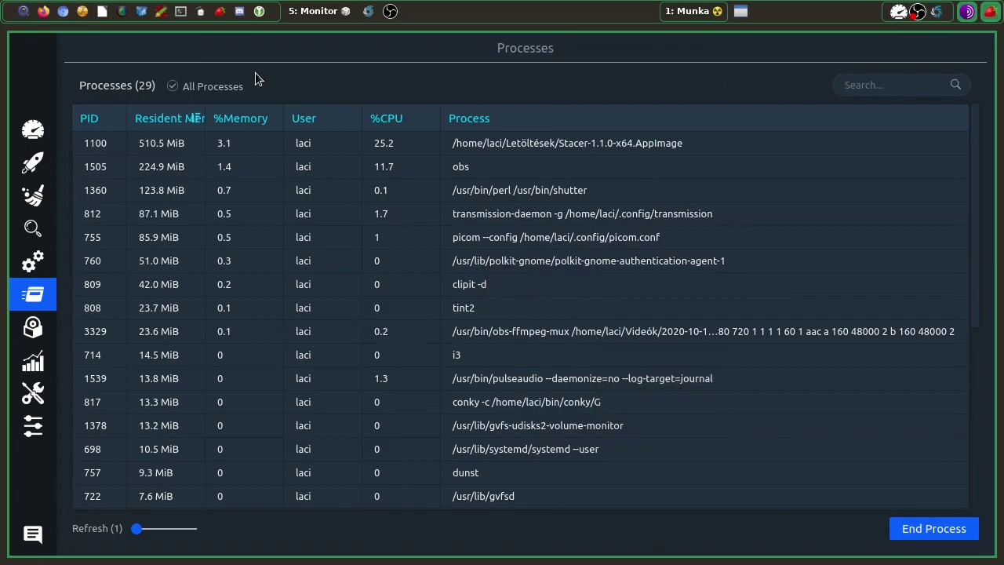
click(398, 123)
click(398, 123)
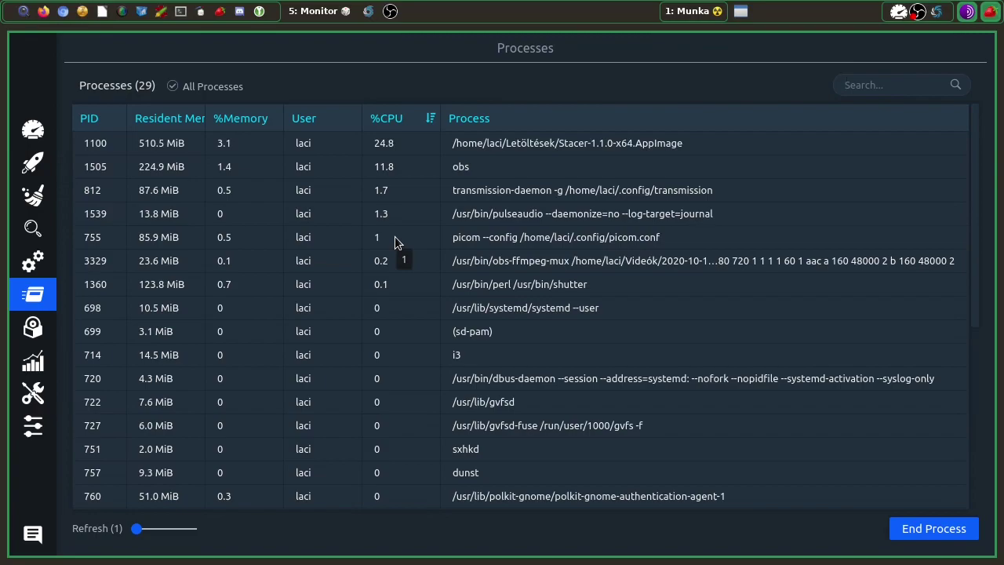
click(242, 122)
click(242, 121)
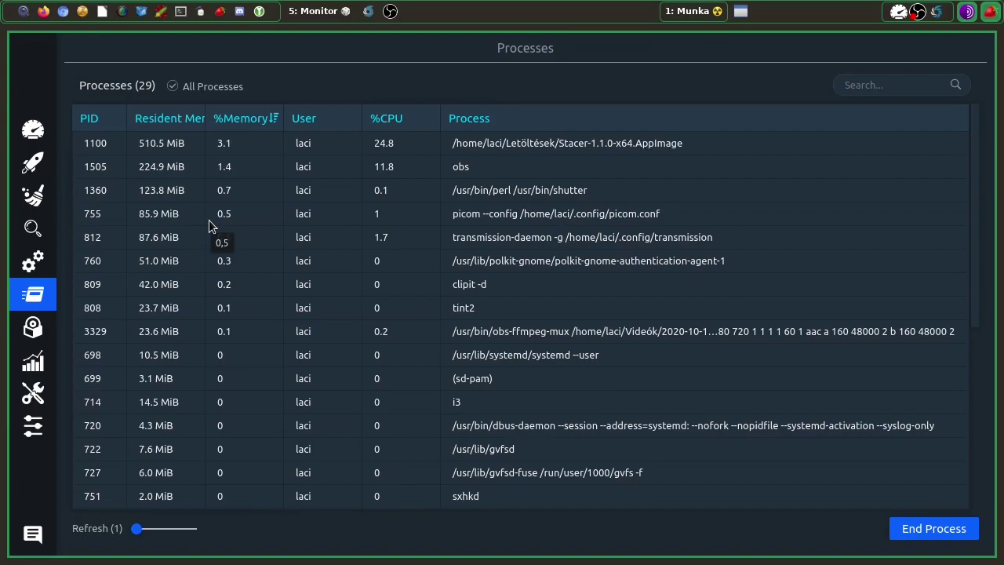
Show the processes of all users, then limit the list to the user's own processes again
click(173, 89)
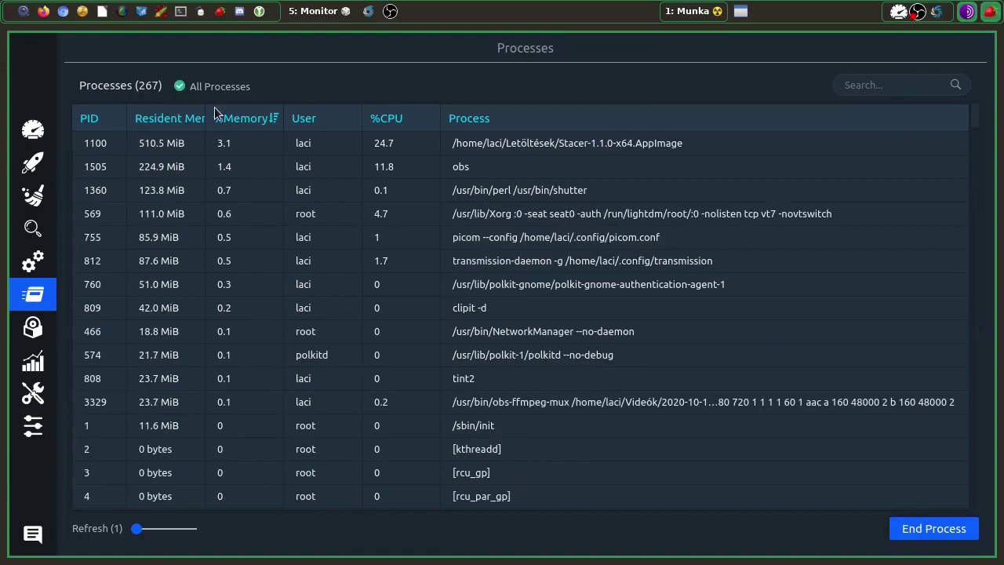
click(179, 86)
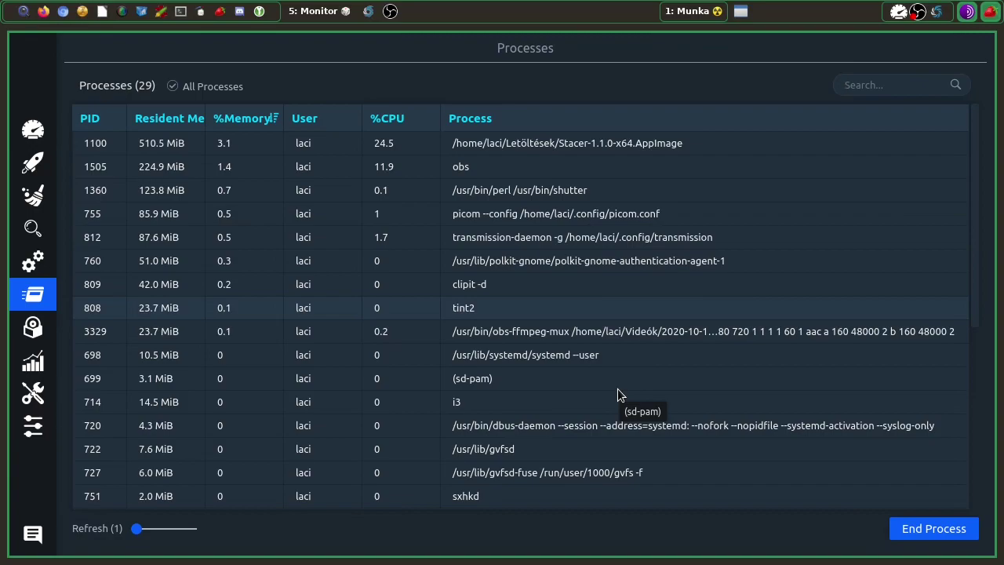
Look through the installed packages in the uninstaller, mark and unmark aalib, and activate the package search
click(32, 327)
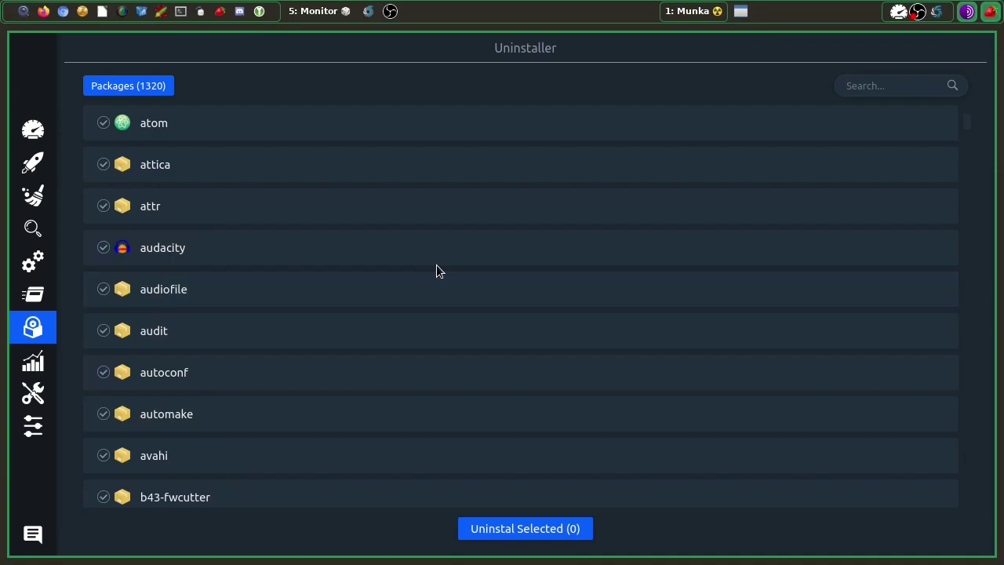
scroll(437, 271, down, 15)
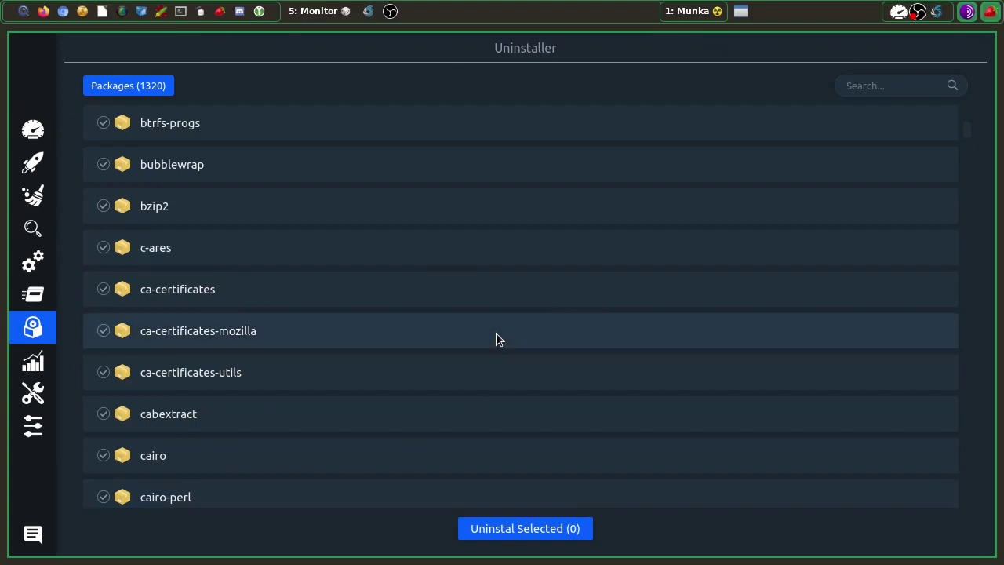
scroll(496, 339, up, 20)
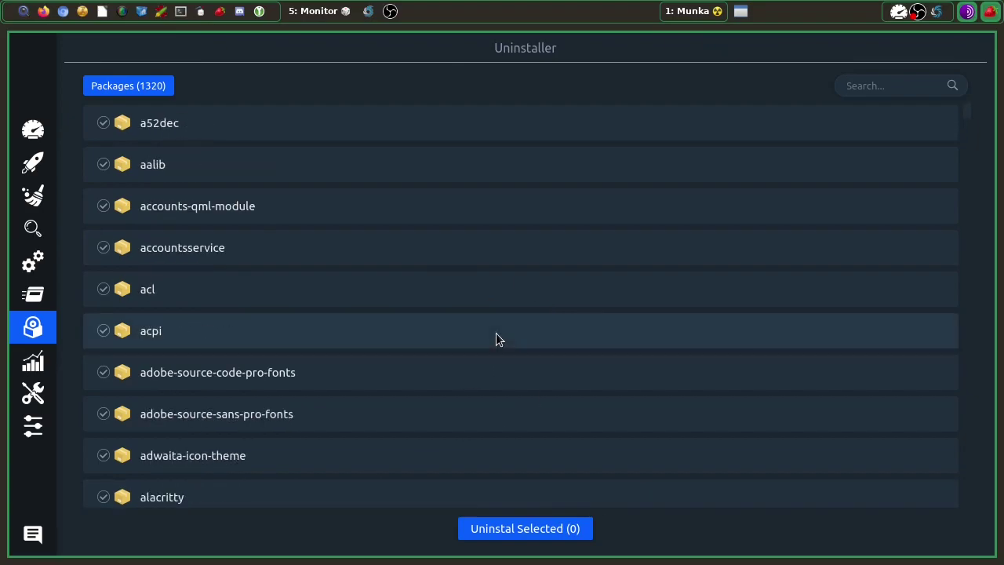
click(101, 171)
click(103, 167)
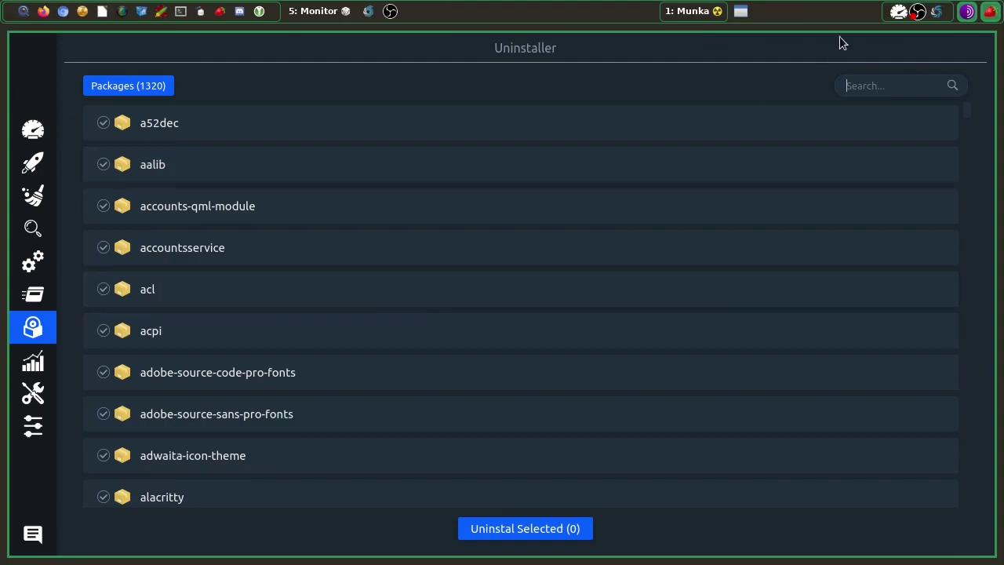
click(907, 85)
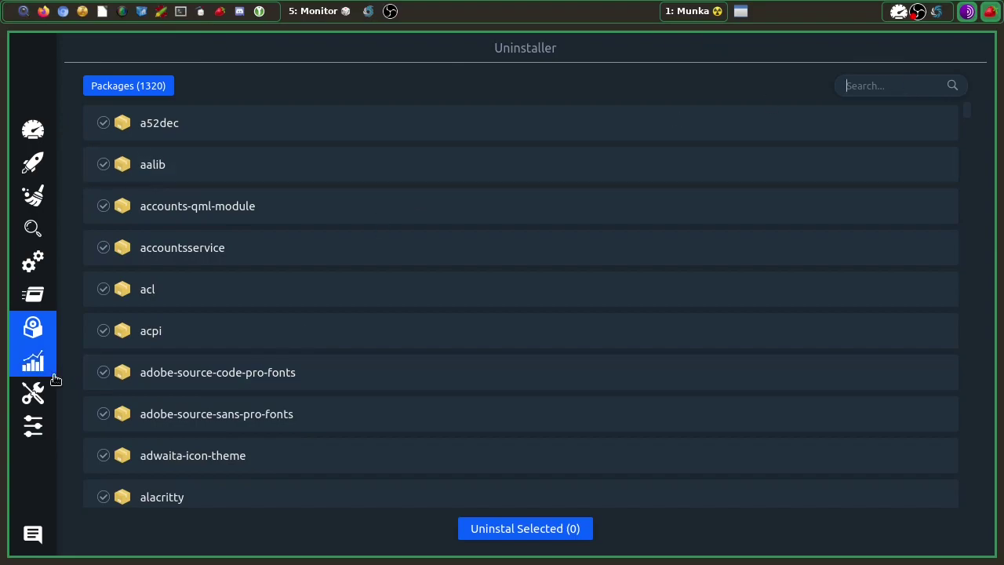
Compare the resource history charts with the CPU, memory and disk gauges on the dashboard
click(32, 367)
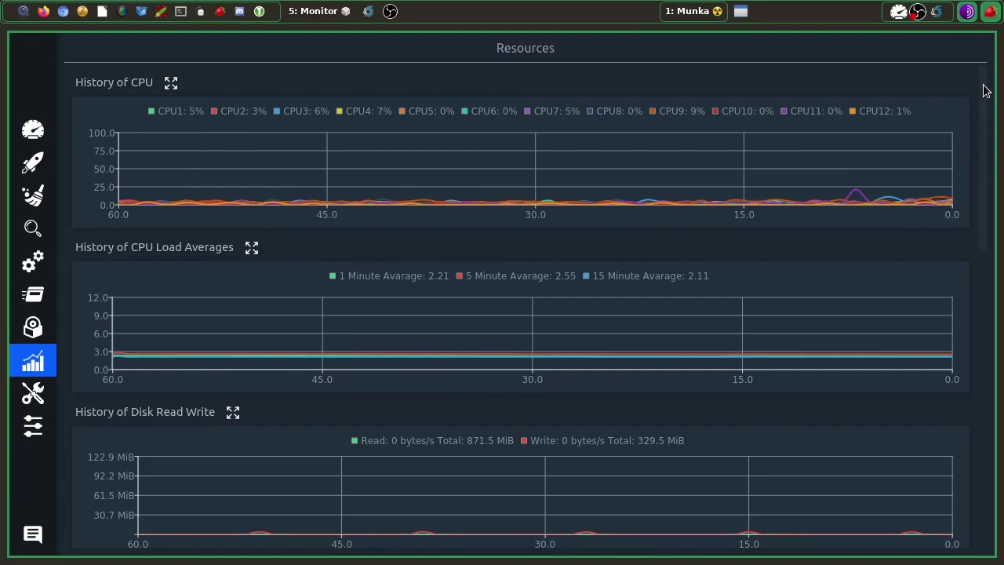
drag(986, 90, 957, 85)
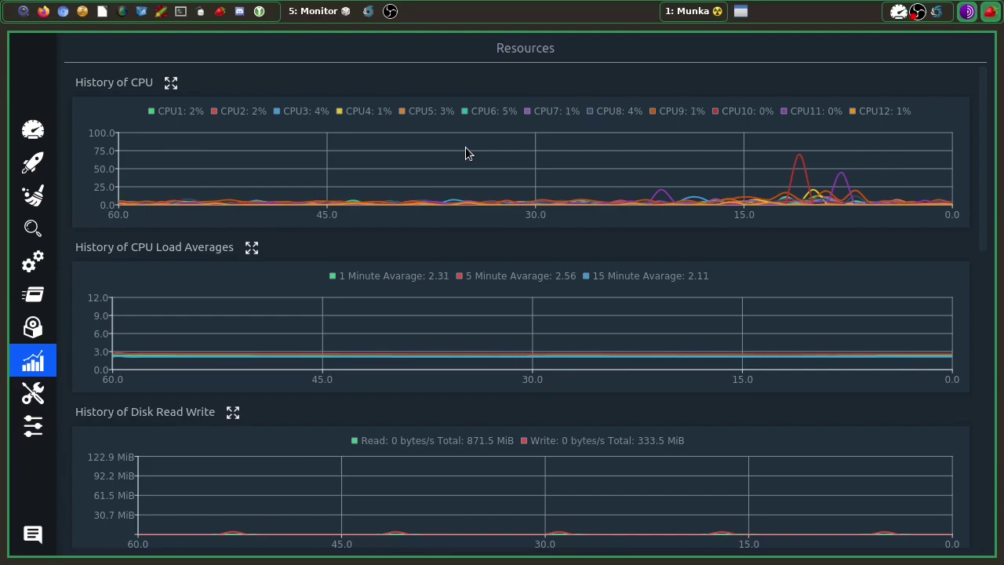
click(18, 132)
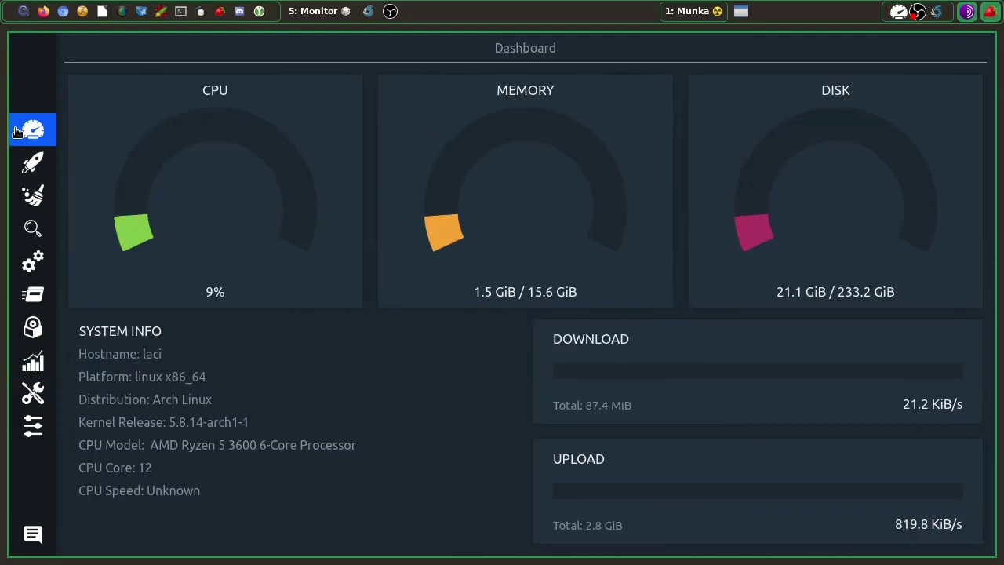
click(32, 361)
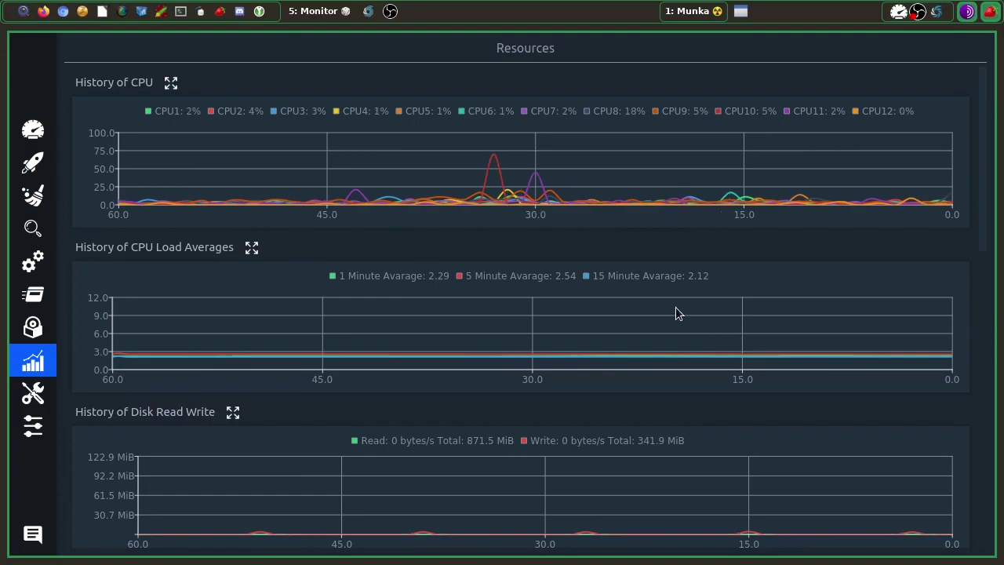
Examine the load average, disk, memory and network histories and the file system chart
scroll(676, 305, down, 3)
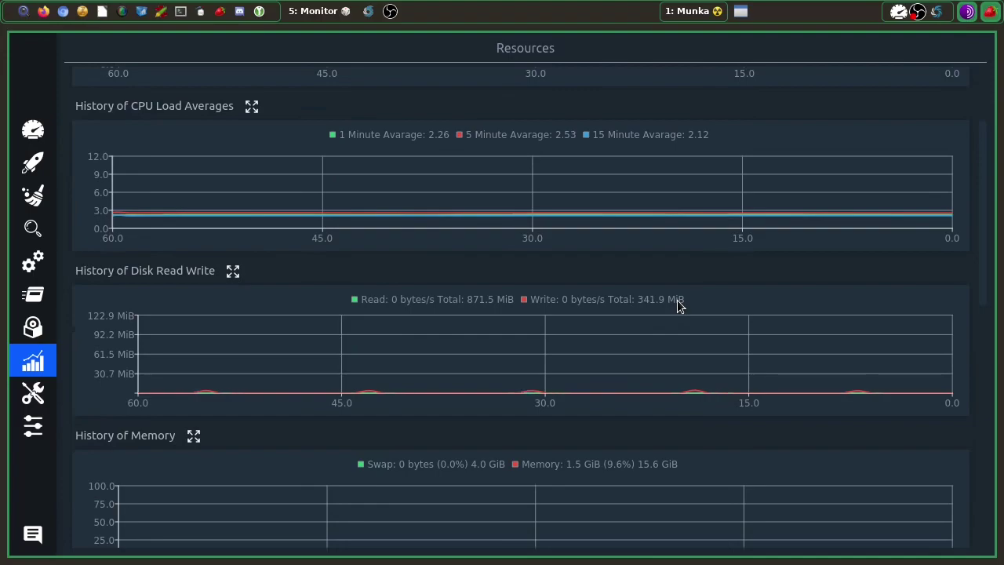
scroll(676, 310, down, 2)
scroll(587, 378, down, 2)
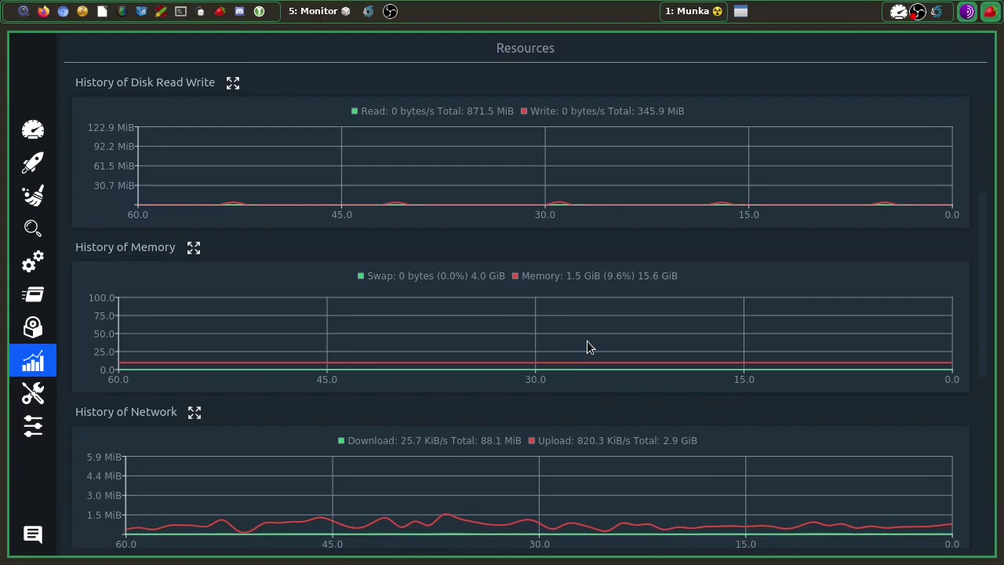
scroll(587, 342, down, 2)
scroll(589, 346, down, 3)
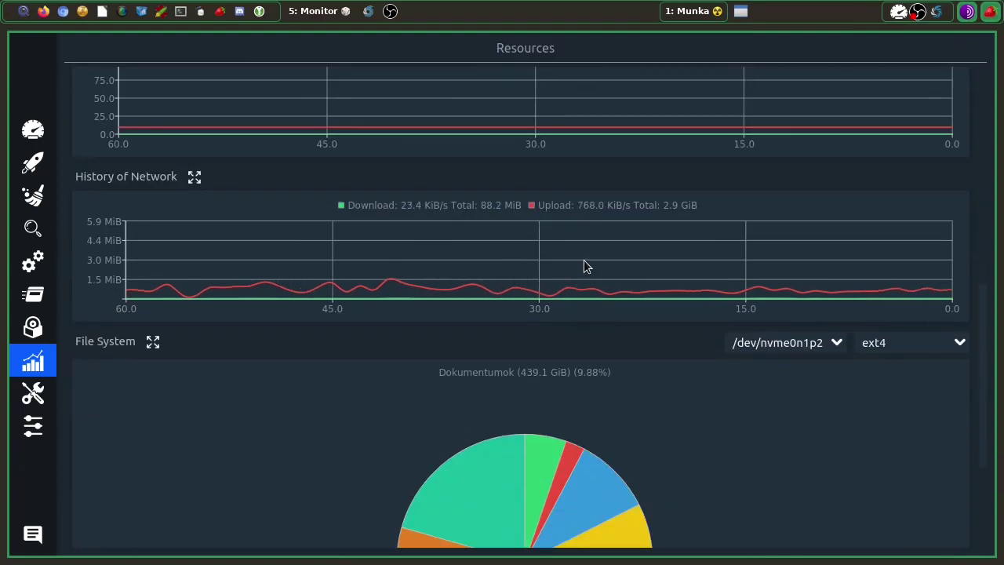
scroll(584, 267, down, 3)
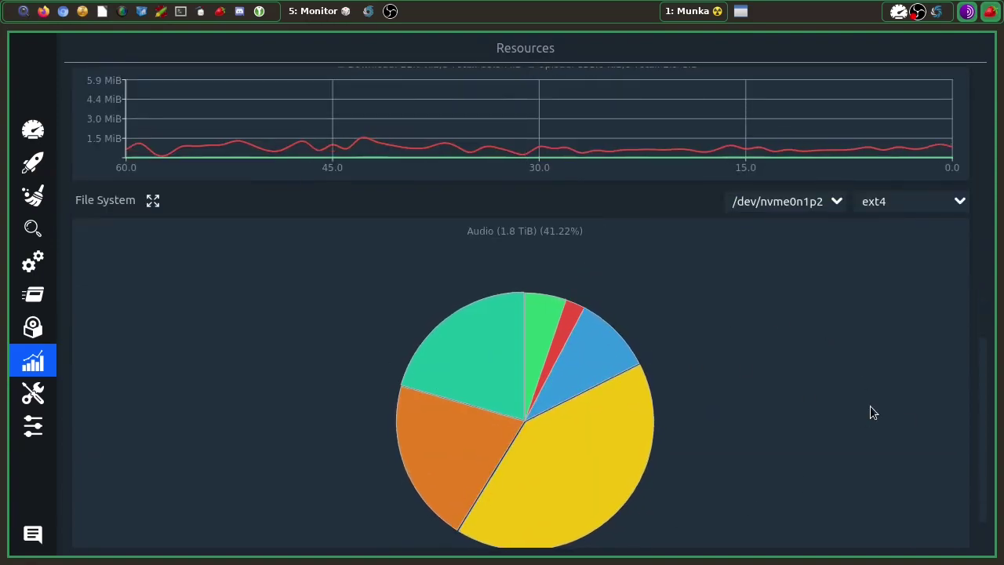
Switch the file system chart to the /dev/sdb1 drive and review it with the memory and network histories
scroll(807, 394, up, 5)
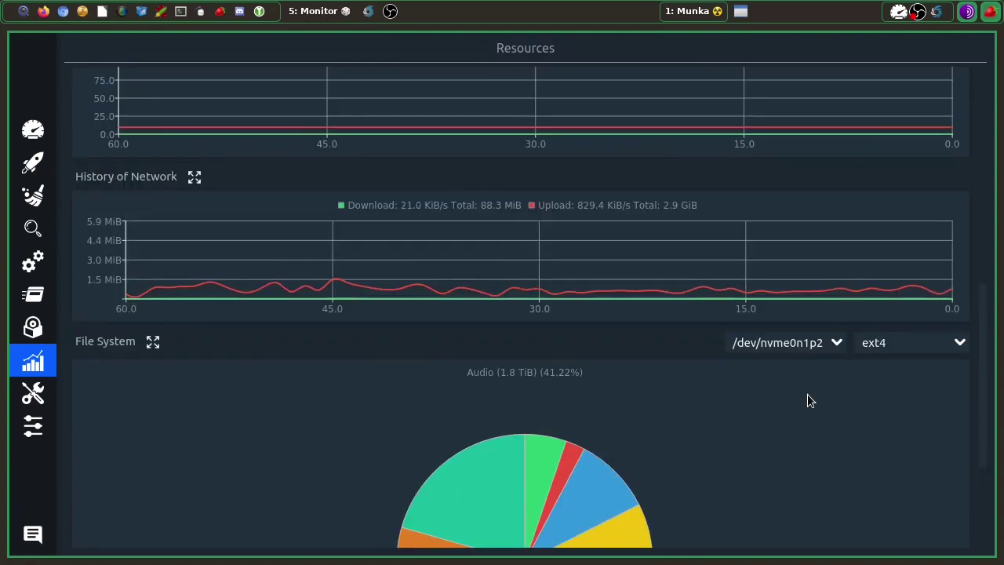
scroll(808, 397, down, 1)
scroll(808, 396, up, 2)
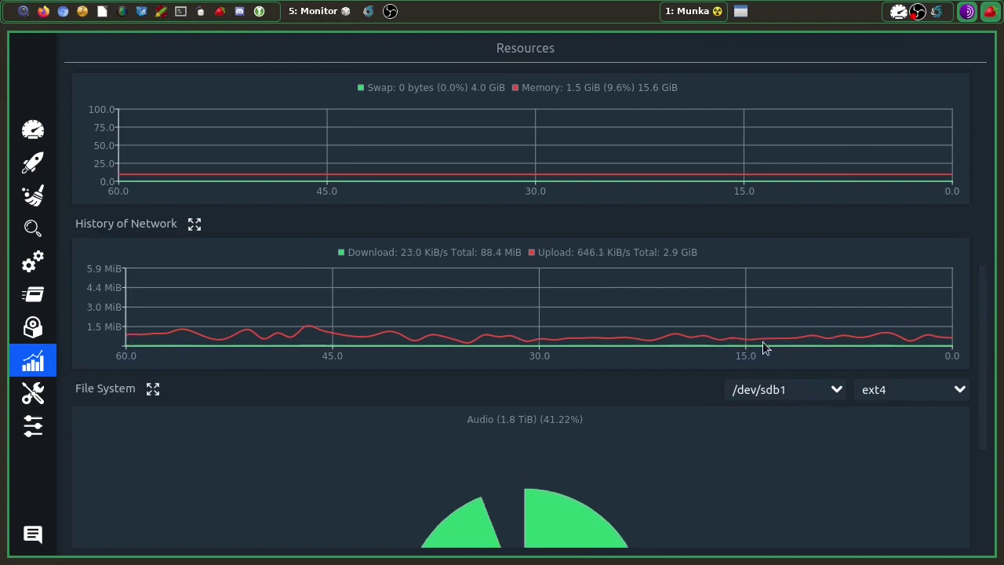
scroll(737, 320, up, 3)
scroll(736, 320, down, 2)
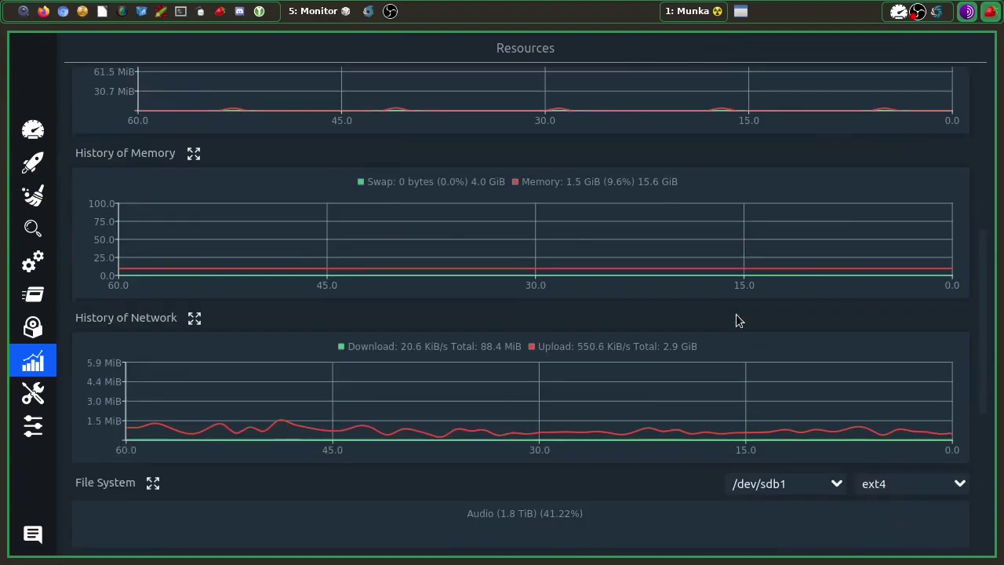
scroll(706, 385, down, 3)
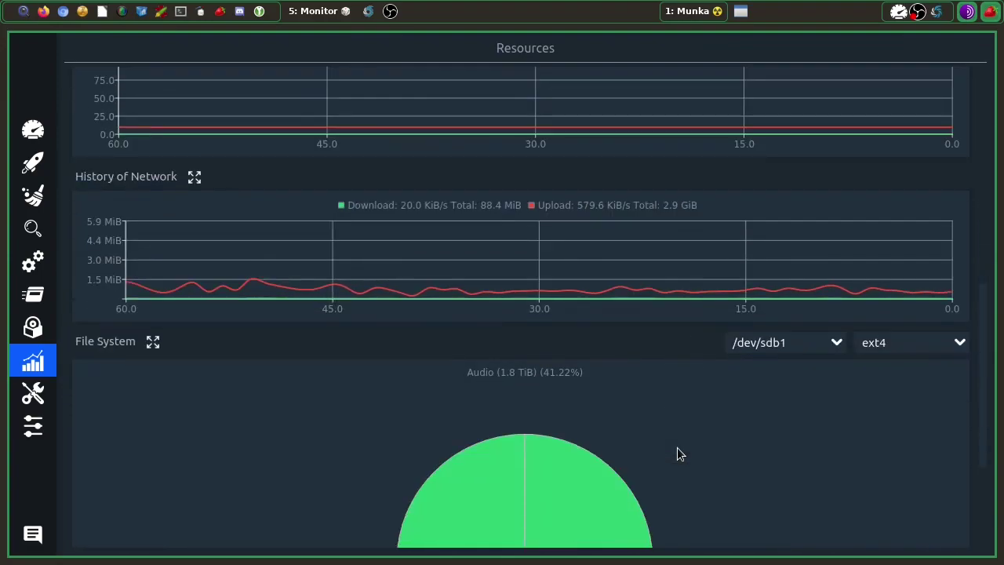
Enlarge the CPU history chart to fill the resources page
scroll(595, 414, up, 12)
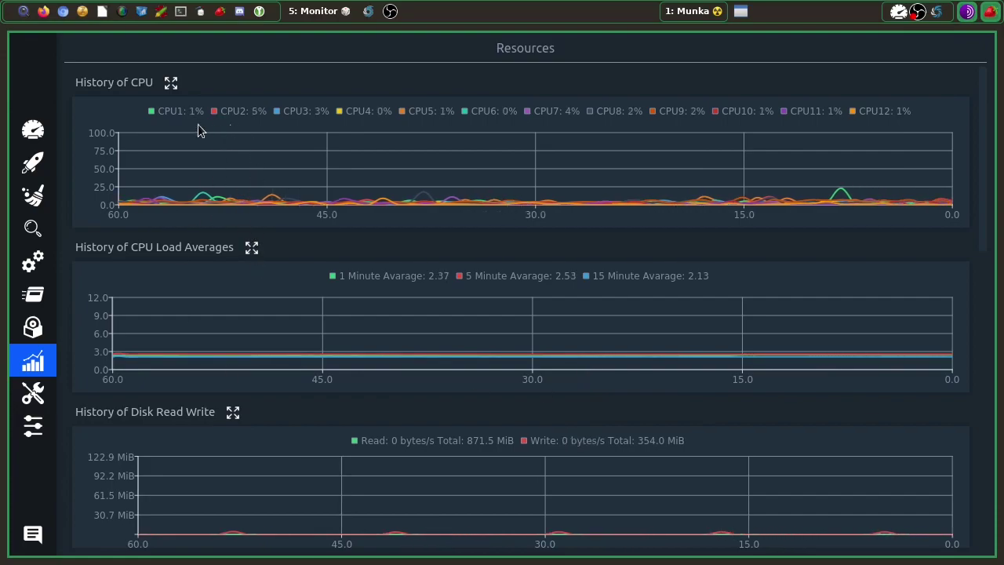
click(171, 83)
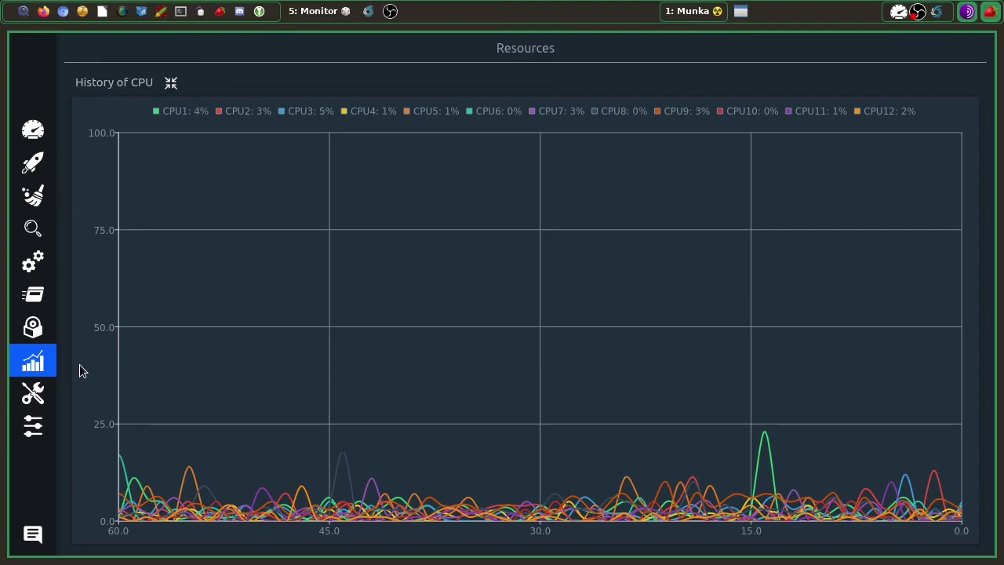
Look through the host entries and their blocked domains in the host management helper
click(33, 394)
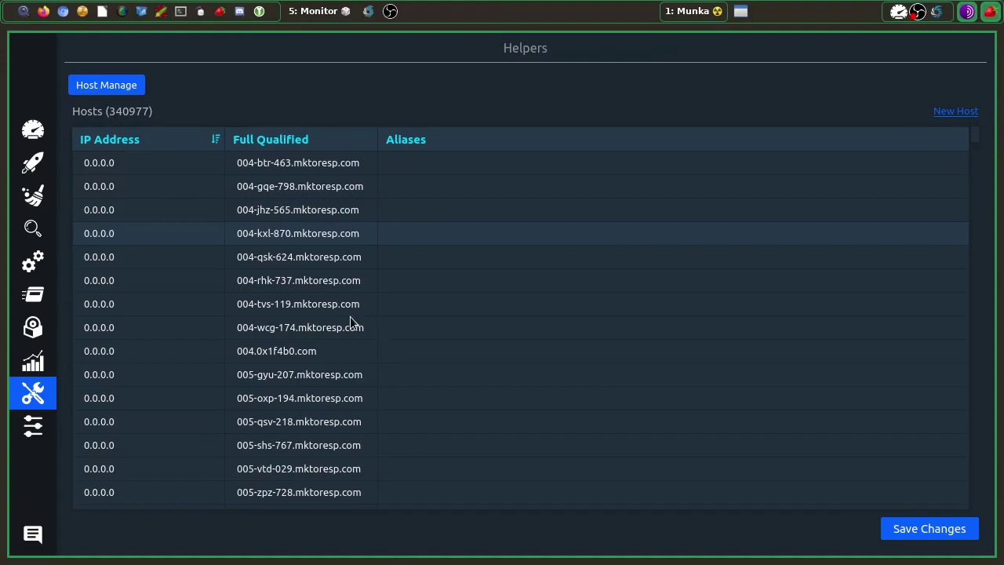
scroll(350, 316, down, 10)
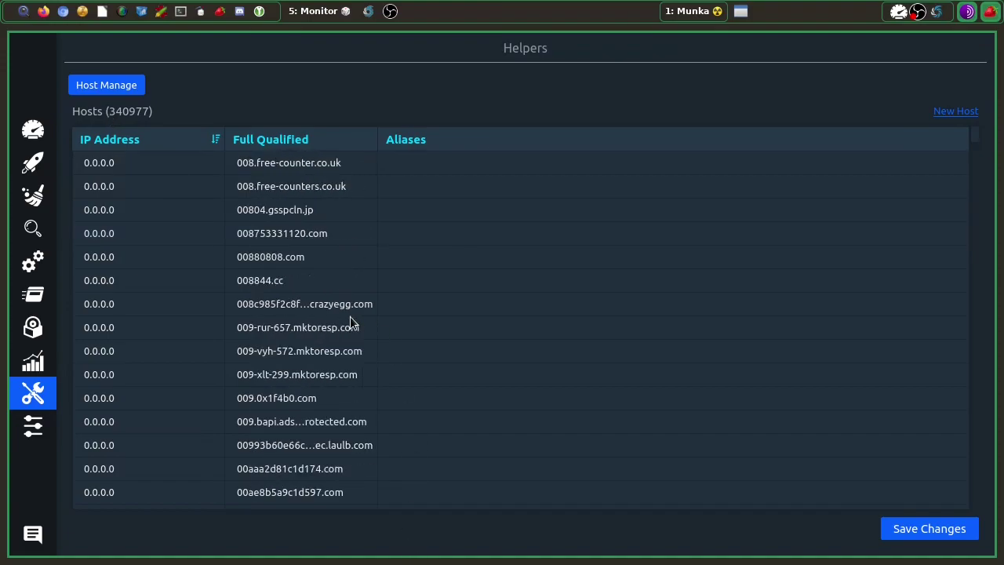
scroll(347, 328, down, 2)
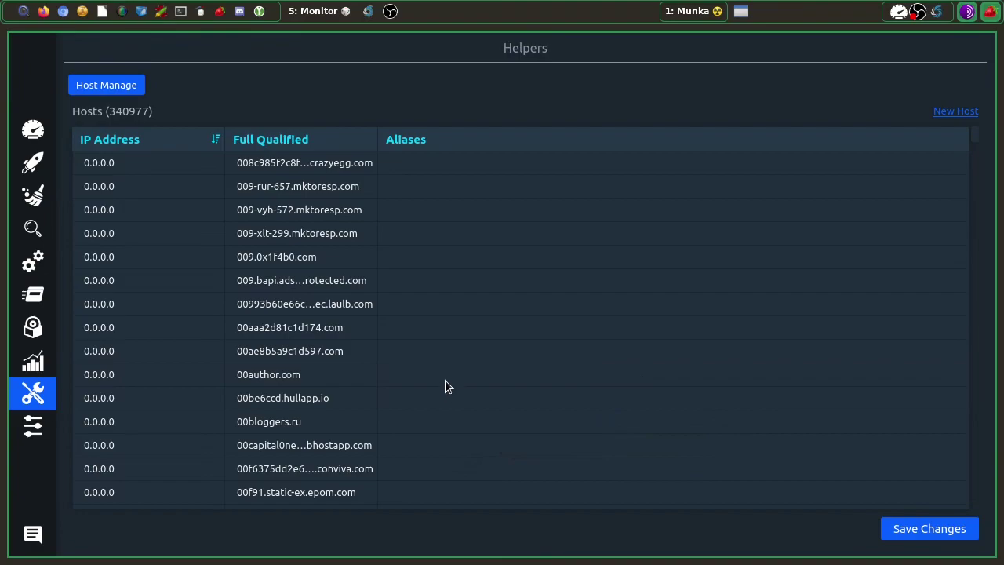
scroll(440, 358, up, 15)
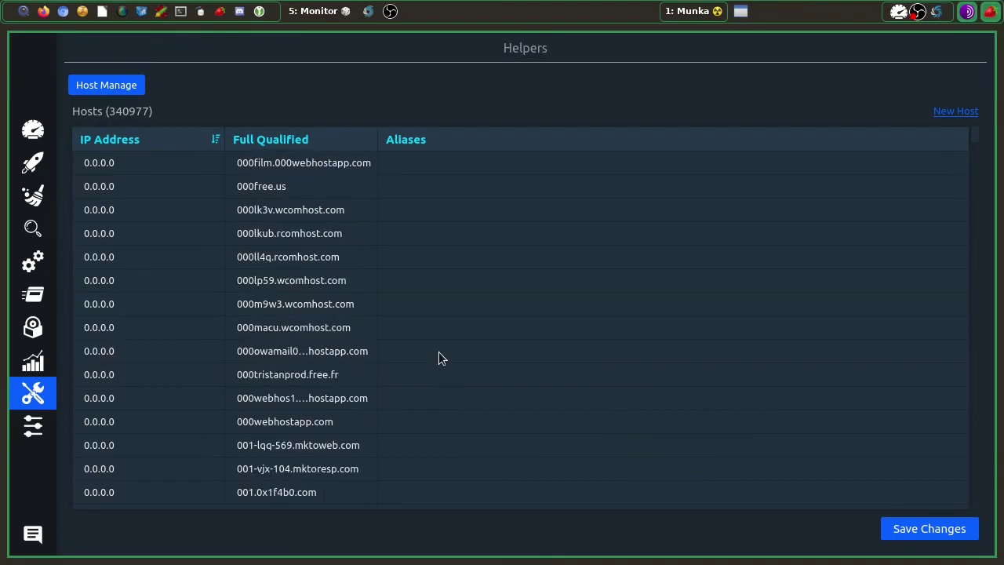
scroll(438, 357, up, 4)
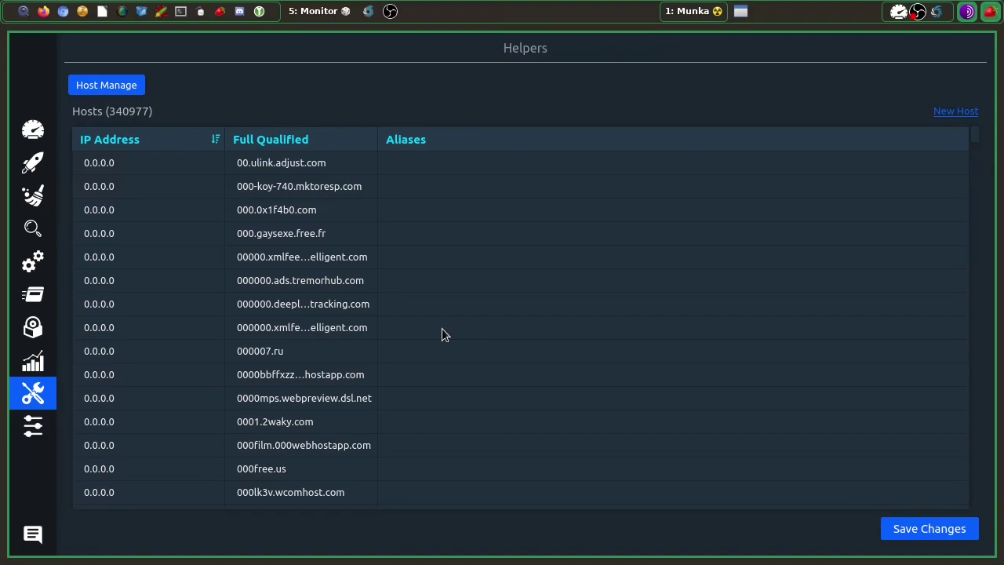
scroll(442, 329, down, 1)
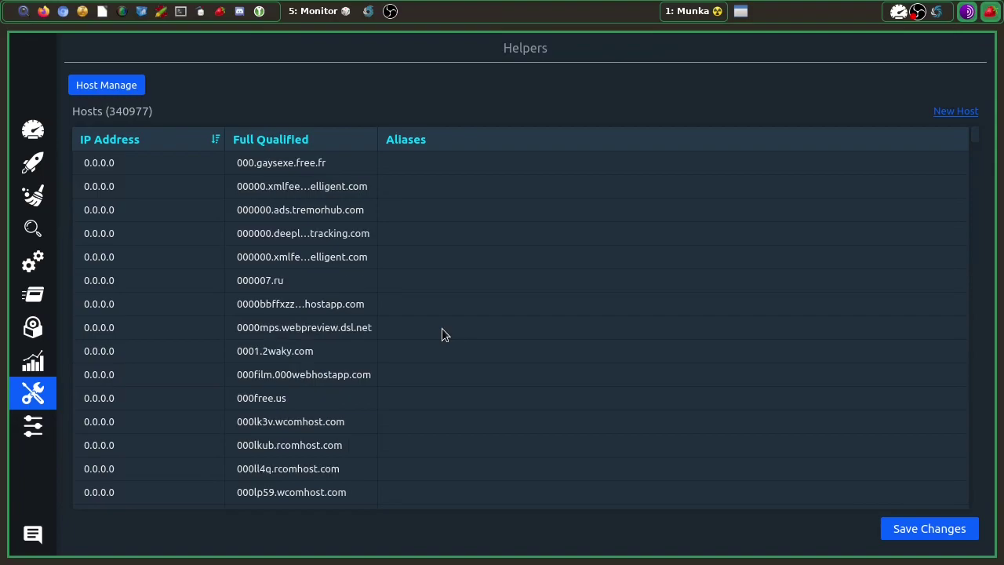
View the available interface languages in the application settings and leave English selected
click(35, 427)
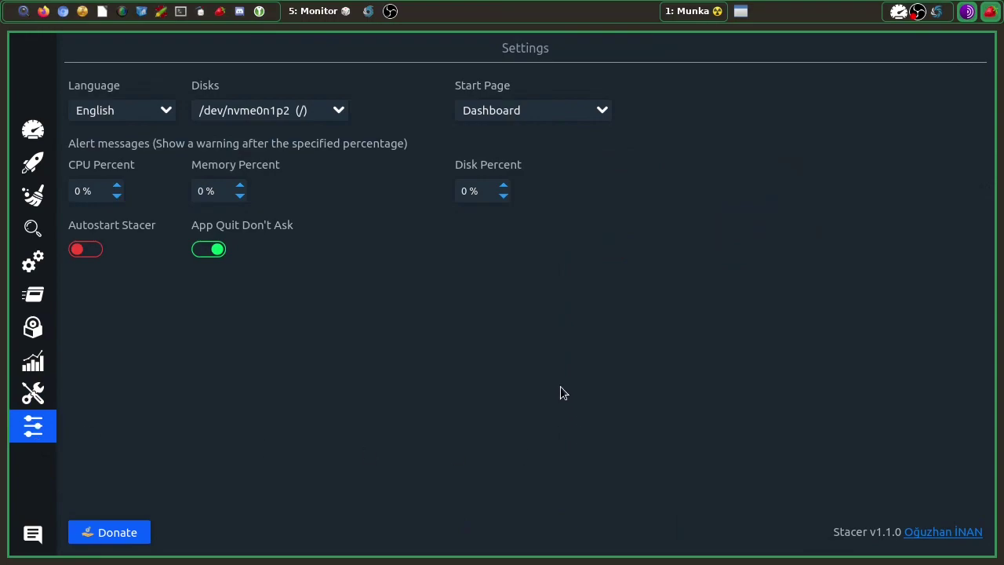
click(126, 110)
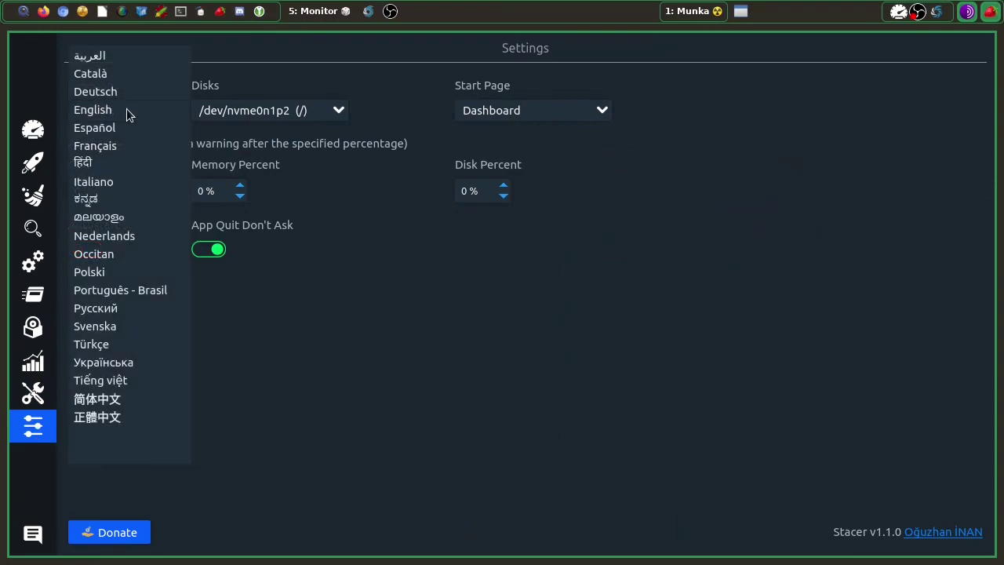
click(457, 362)
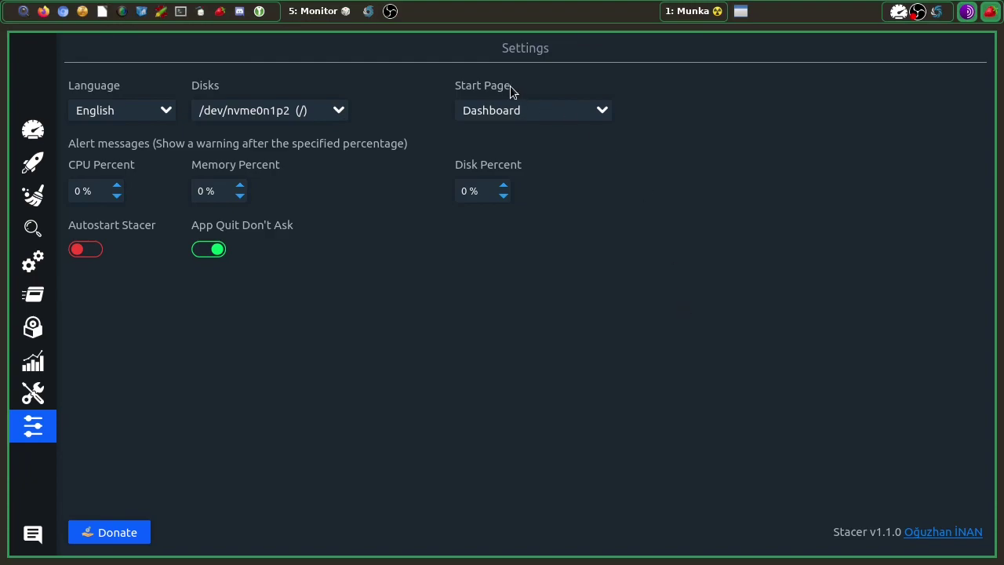
View the available start pages in the settings, leave Dashboard selected, and check the dashboard page
click(536, 110)
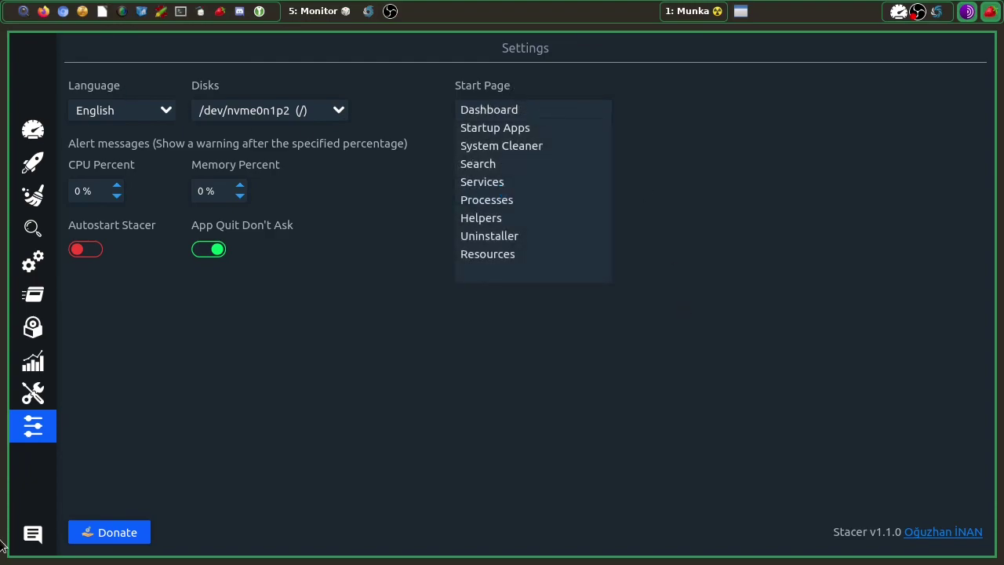
click(806, 240)
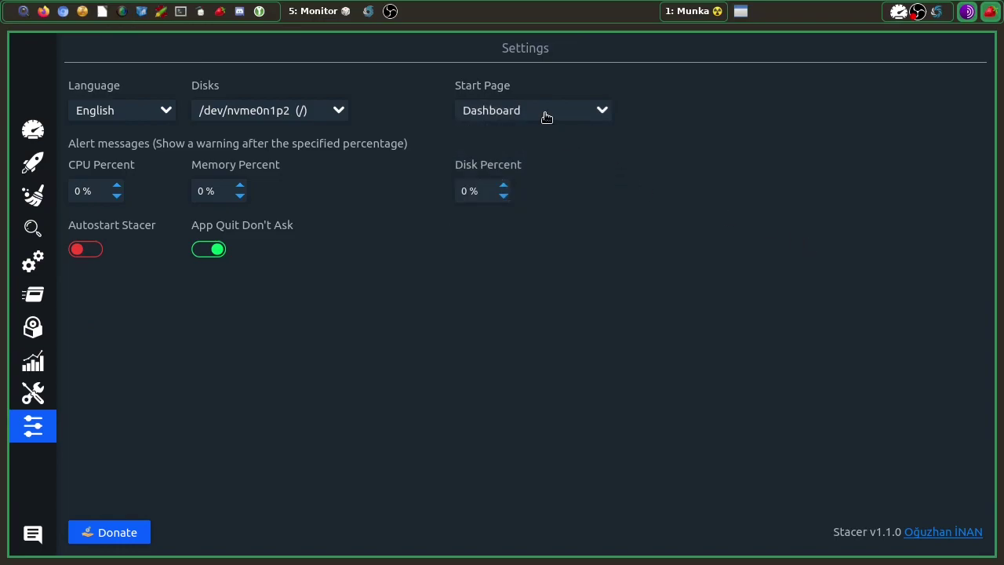
click(19, 130)
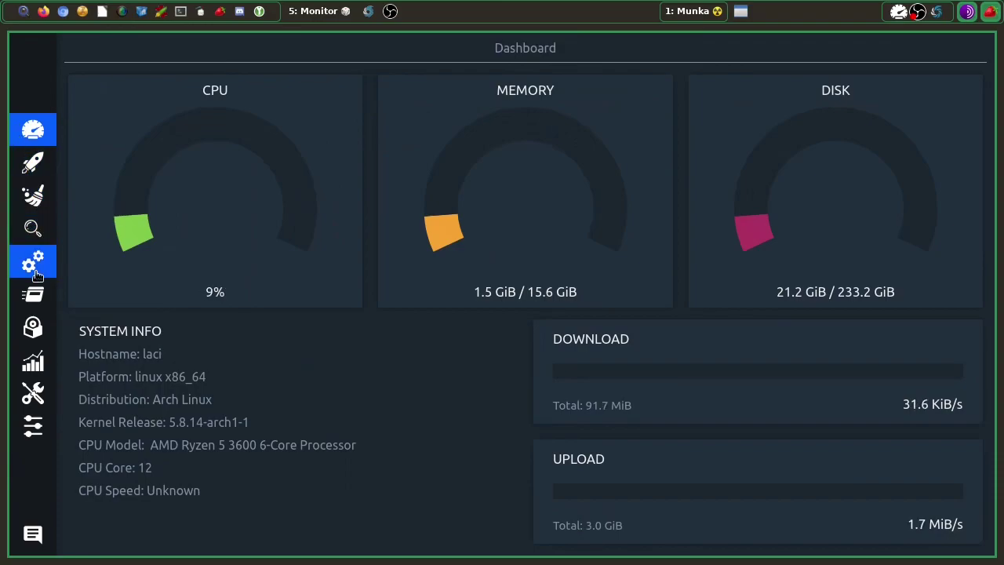
Restore the enlarged CPU history chart on the resources page to its normal size and return to the settings
click(25, 367)
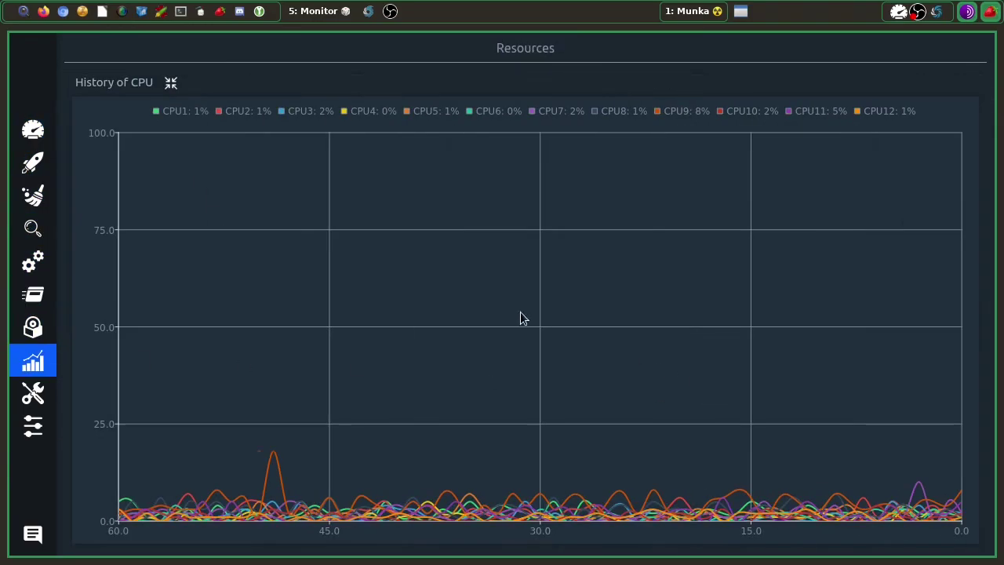
click(173, 83)
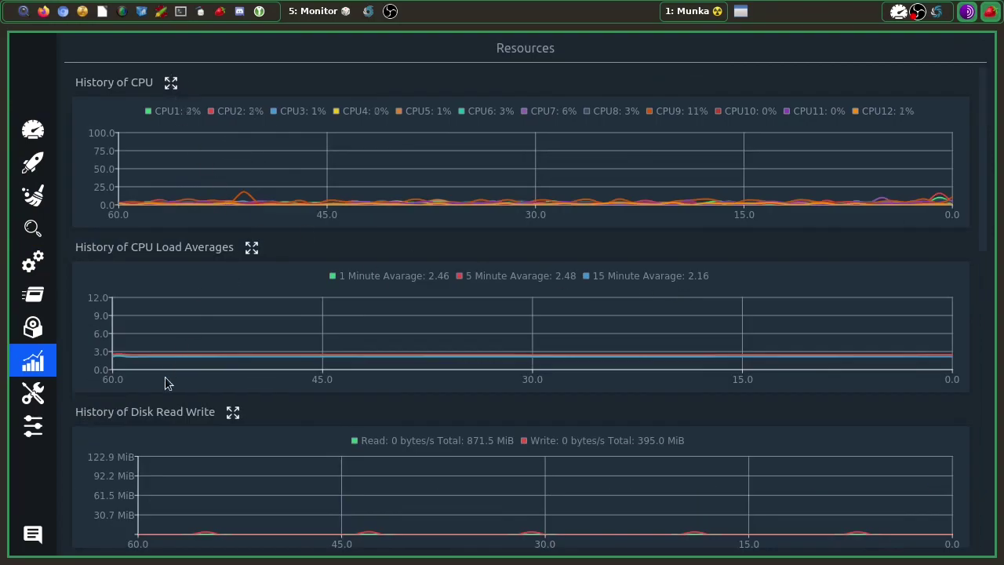
click(22, 437)
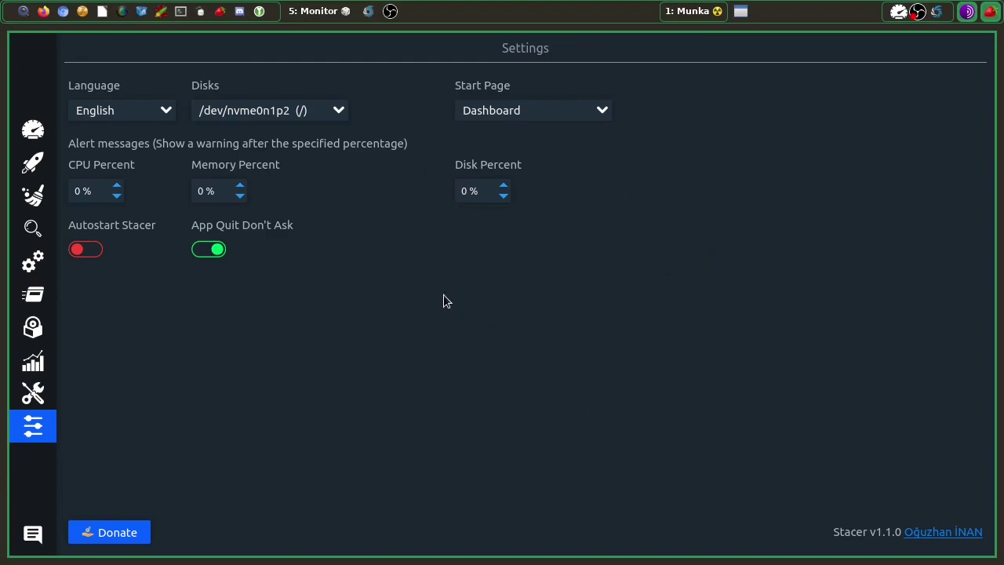
Revisit the services and running processes pages, and return to the settings
click(32, 262)
click(34, 297)
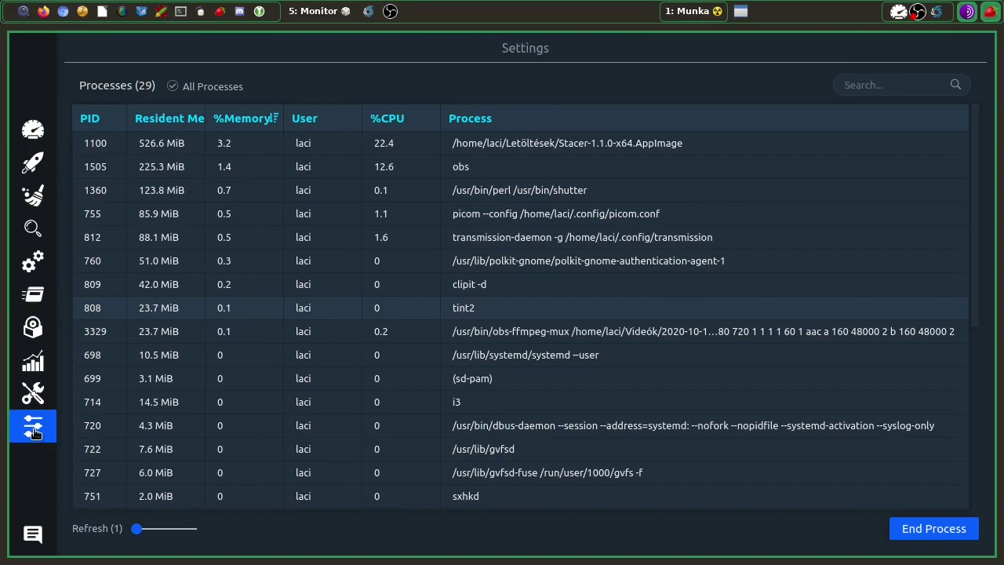
click(34, 430)
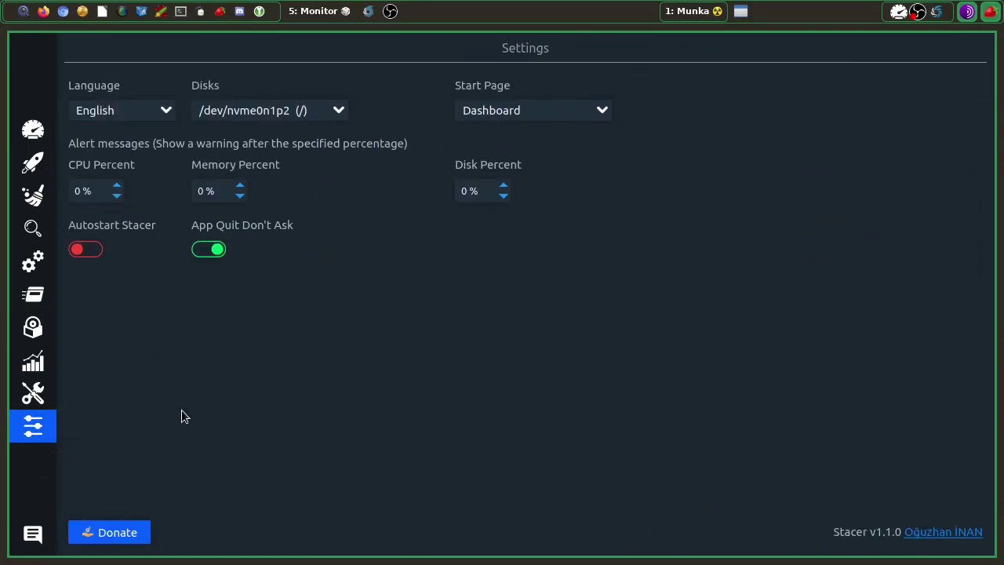
View the developer's Patreon donation page in Chromium, dismiss the translation popup, and close the page
click(112, 530)
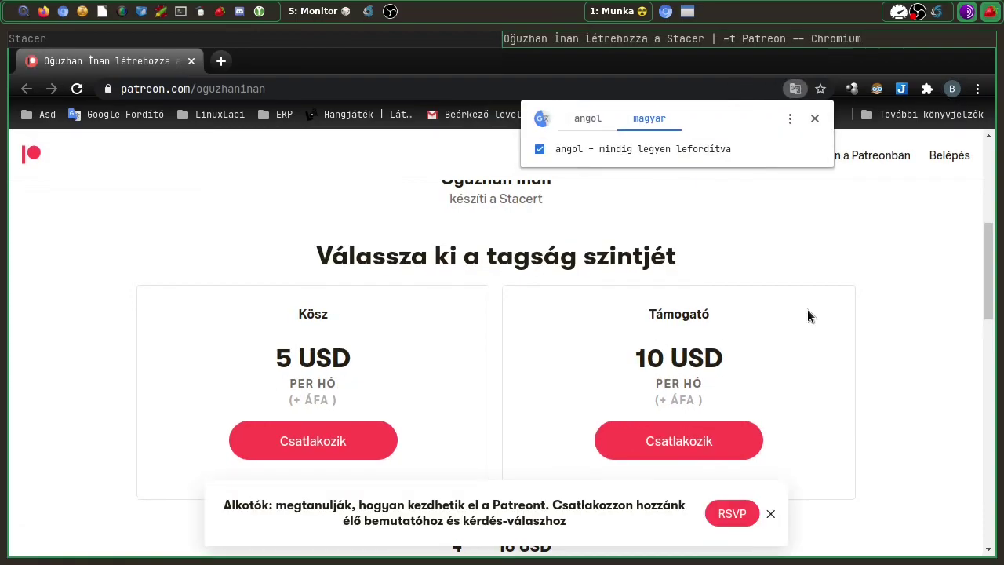
click(815, 119)
click(191, 61)
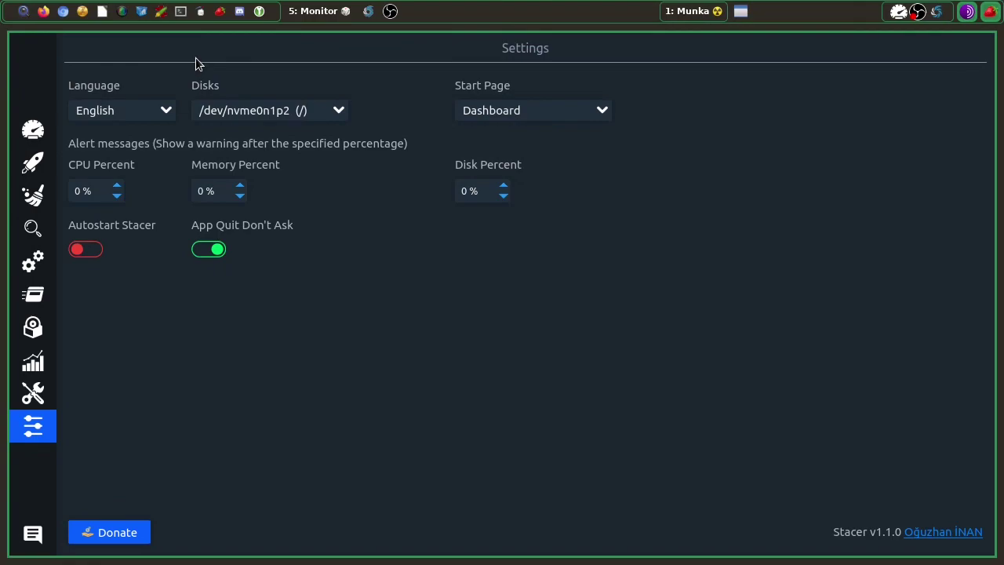
View the feedback form with its name, email address and message fields, and close it without sending
click(30, 534)
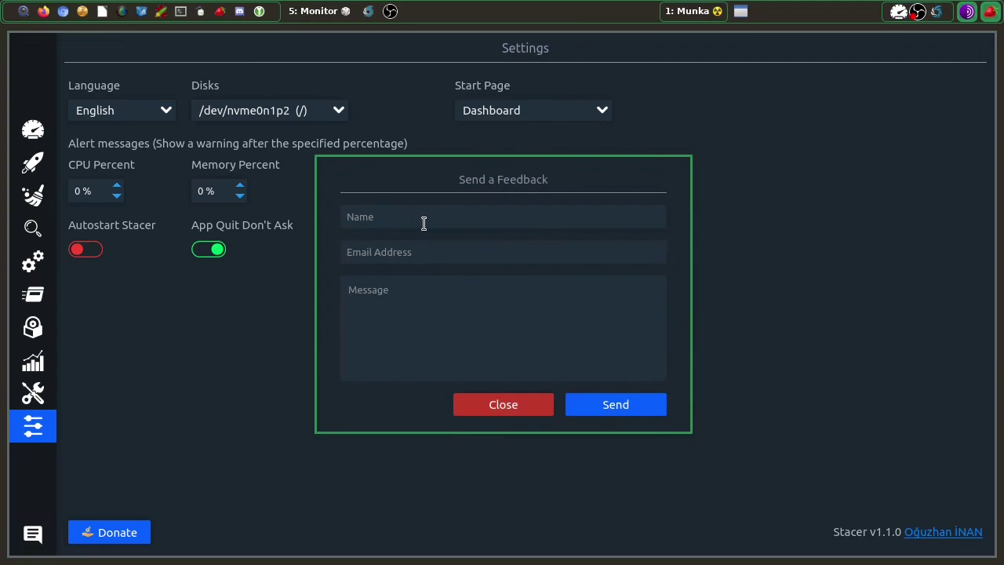
click(501, 404)
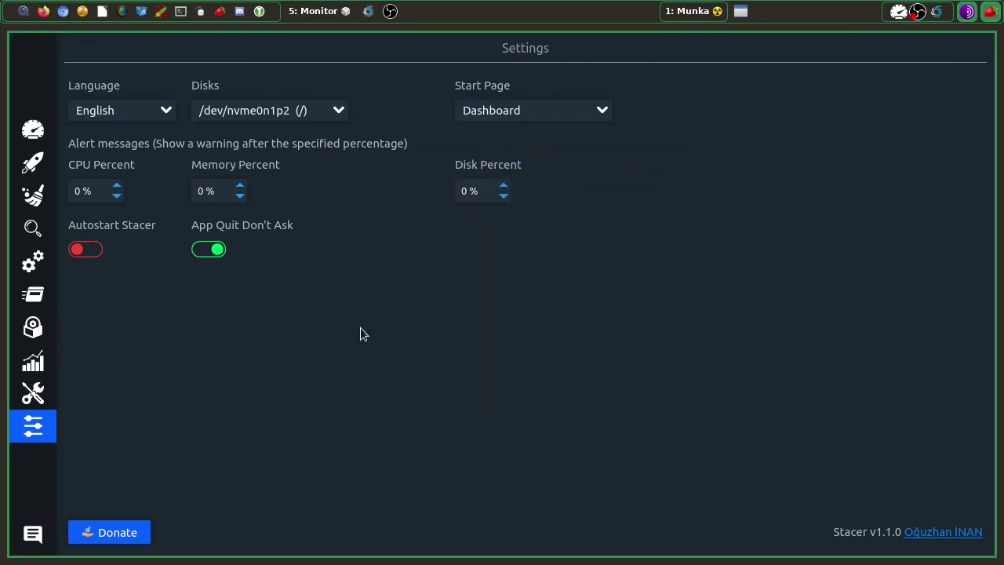